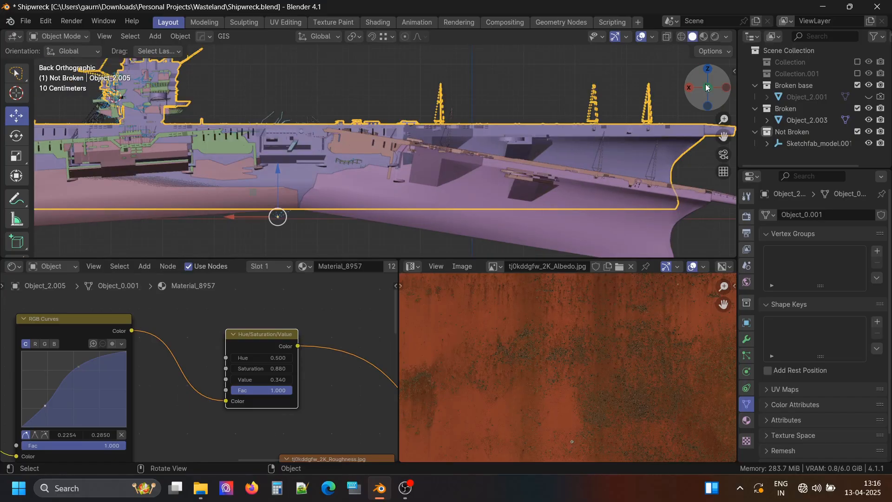
{"action": "key", "text": "g"}
{"action": "key", "text": "z"}
{"action": "mouse_move", "coordinate": [279, 71]}
{"action": "left_mouse_down"}
{"action": "mouse_move", "coordinate": [279, 49]}
{"action": "mouse_move", "coordinate": [280, 89]}
{"action": "left_mouse_up"}
{"action": "right_click", "coordinate": [280, 90]}
Enter Edit Mode on the unbroken ship mesh and turn on X-ray display
{"action": "middle_click_drag", "start_coordinate": [315, 148], "coordinate": [336, 182], "text": "shift"}
{"action": "key", "text": "ctrl+Tab"}
{"action": "left_click", "coordinate": [282, 131]}
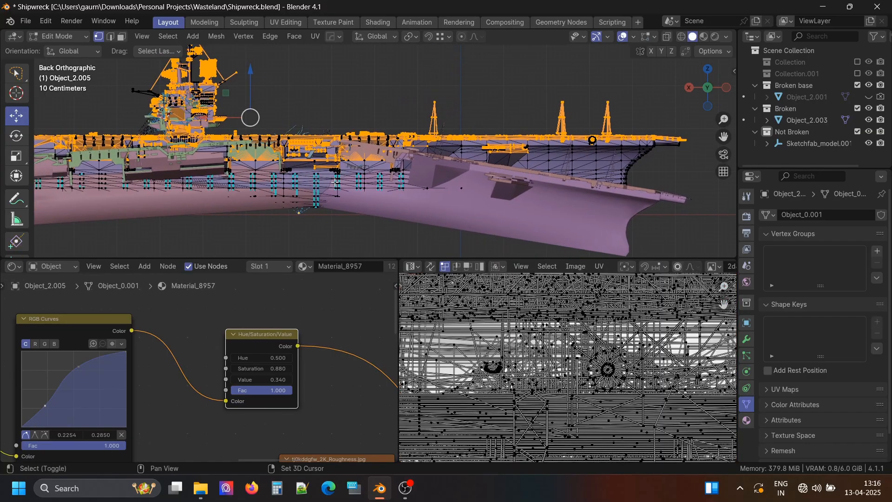
{"action": "left_click", "coordinate": [668, 36]}
Select all vertices of the unbroken ship's bow section, from amidships to the bow tip, with Select Box
{"action": "scroll", "coordinate": [374, 154], "scroll_direction": "up", "scroll_amount": 4}
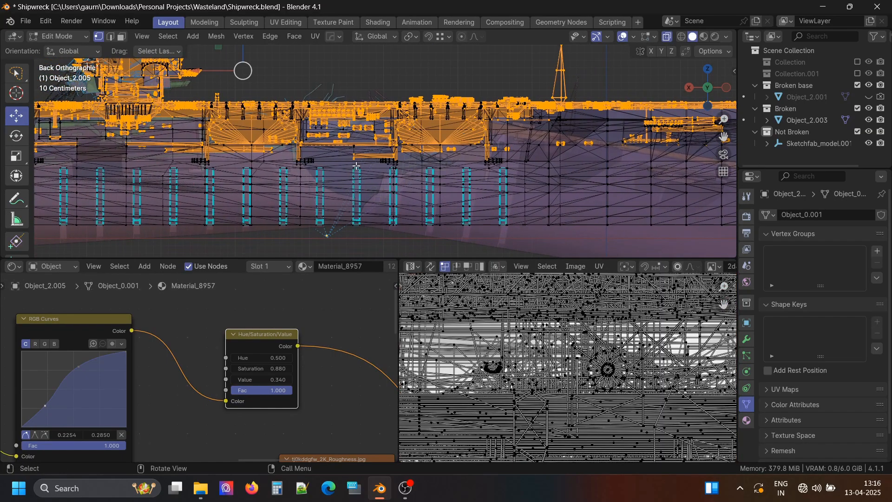
{"action": "scroll", "coordinate": [356, 166], "scroll_direction": "down", "scroll_amount": 1}
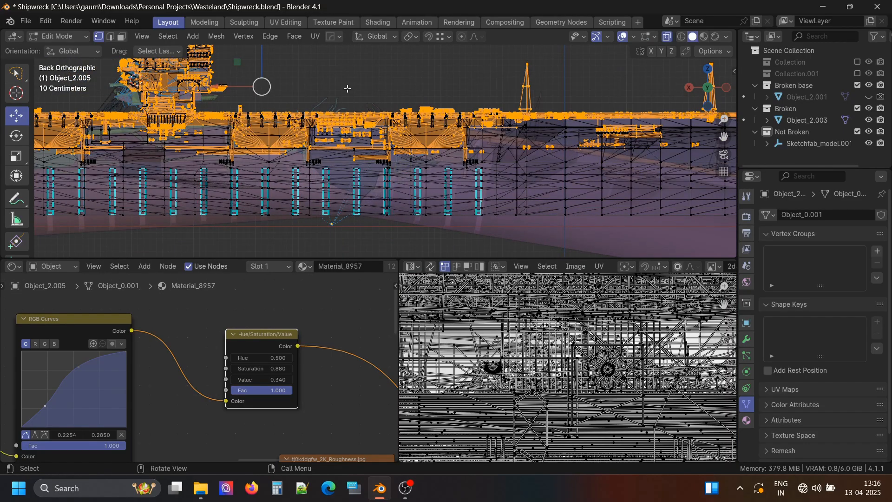
{"action": "scroll", "coordinate": [348, 88], "scroll_direction": "down", "scroll_amount": 3}
{"action": "key", "text": "w"}
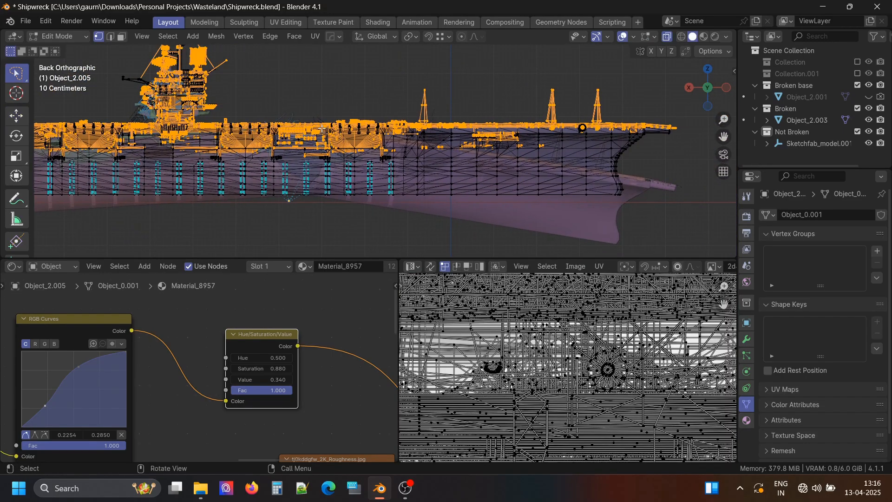
{"action": "key", "text": "w"}
{"action": "key", "text": "w"}
{"action": "scroll", "coordinate": [309, 114], "scroll_direction": "down", "scroll_amount": 1}
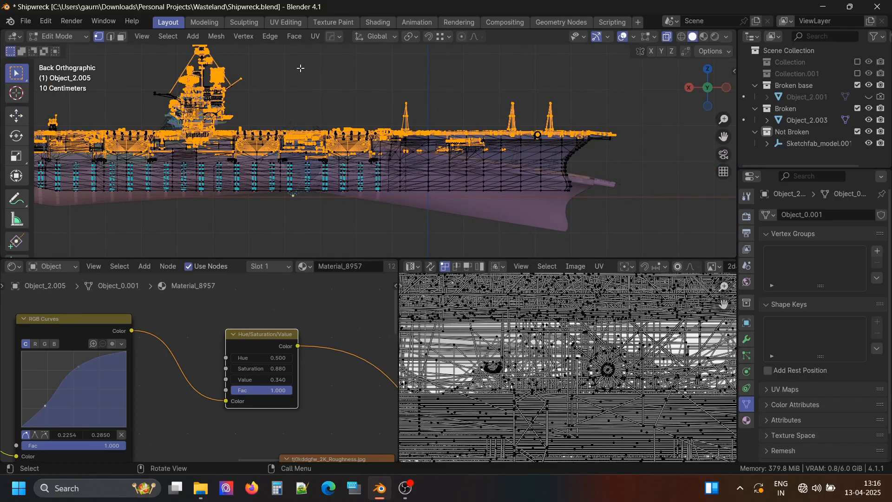
{"action": "left_click_drag", "start_coordinate": [299, 69], "coordinate": [656, 230]}
Separate the selected bow section into its own object and return to Object Mode
{"action": "scroll", "coordinate": [406, 170], "scroll_direction": "up", "scroll_amount": 2}
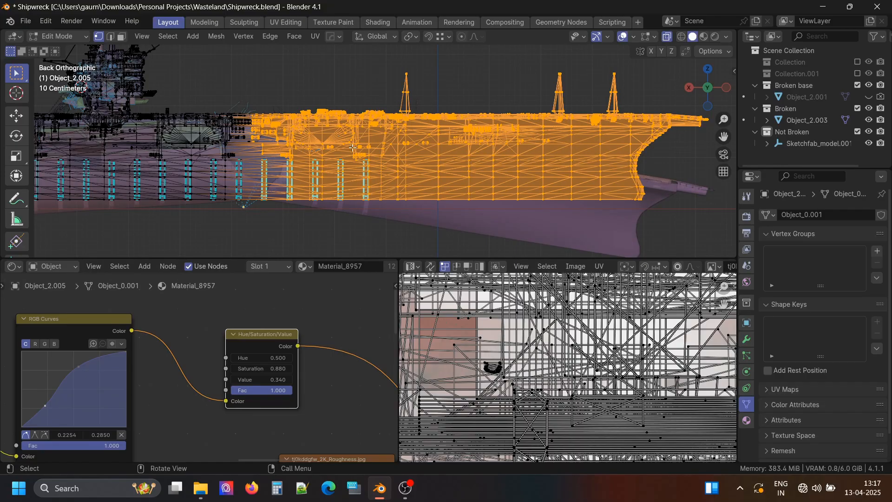
{"action": "key", "text": "p"}
{"action": "left_click", "coordinate": [266, 160]}
{"action": "key", "text": "ctrl+Tab"}
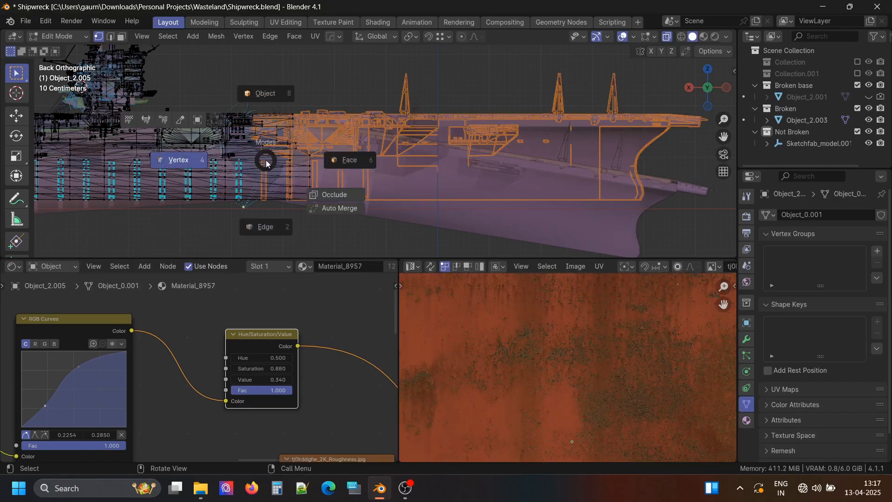
{"action": "left_click", "coordinate": [279, 88]}
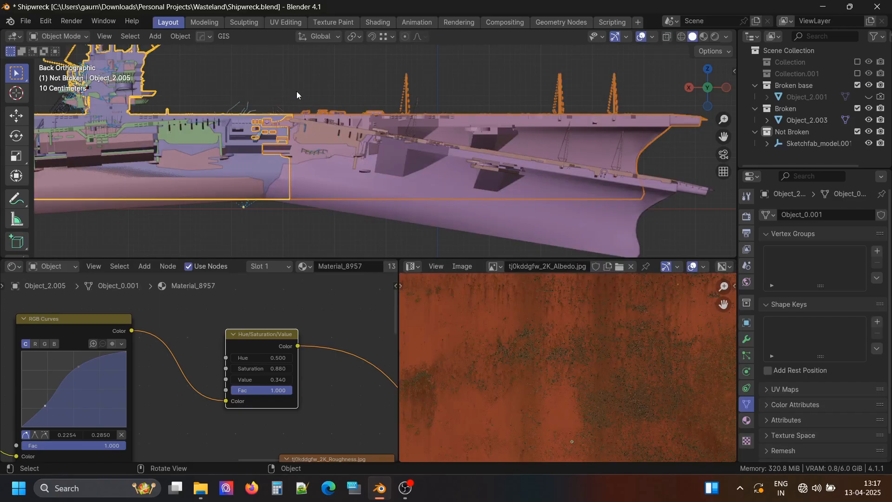
Rotate the separated bow section downward by about 8.64° to line up with the broken hull
{"action": "left_click", "coordinate": [551, 111]}
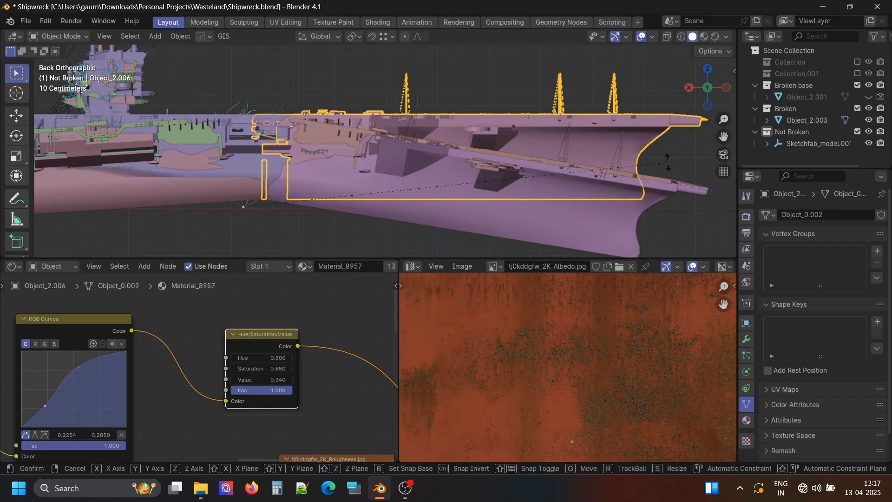
{"action": "key", "text": "r"}
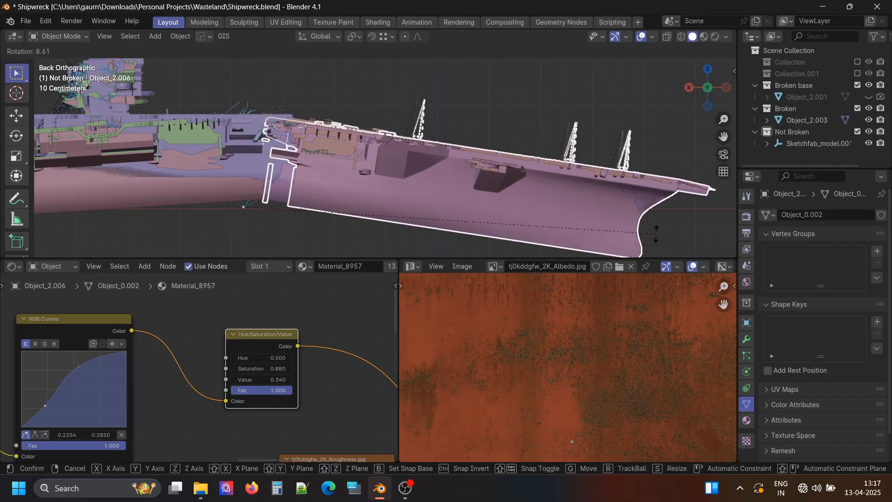
{"action": "left_click", "coordinate": [654, 239]}
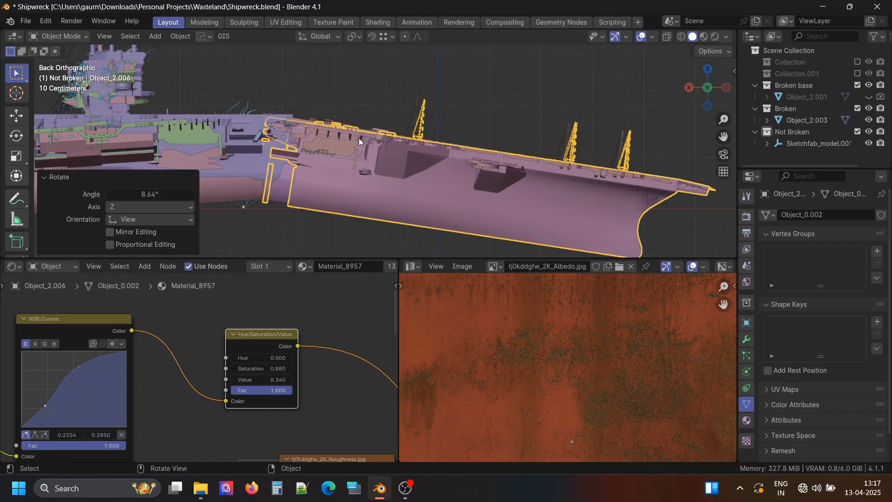
Inspect the break between the hull parts, undo the bow's rotation and separation, and return to Edit Mode
{"action": "middle_click_drag", "start_coordinate": [359, 138], "coordinate": [393, 148]}
{"action": "left_click", "coordinate": [593, 217]}
{"action": "middle_click_drag", "start_coordinate": [593, 217], "coordinate": [292, 217]}
{"action": "left_click", "coordinate": [277, 203]}
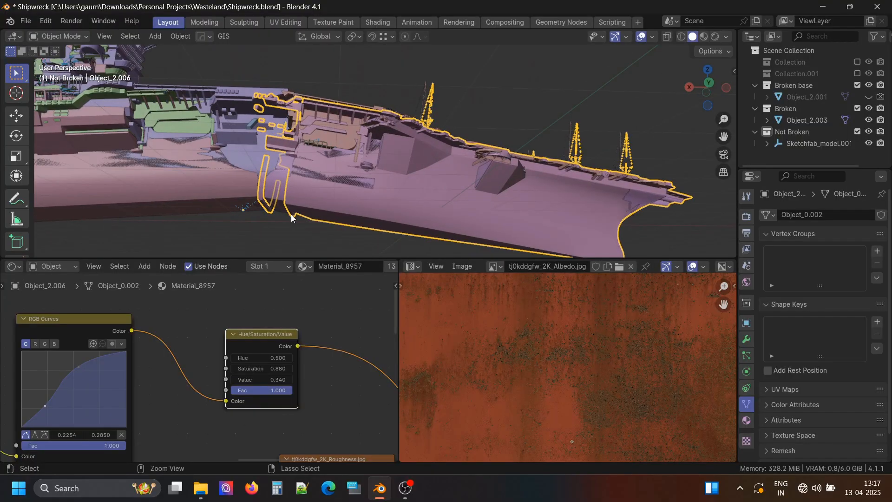
{"action": "left_click", "coordinate": [292, 217]}
{"action": "left_click", "coordinate": [292, 217]}
{"action": "key", "text": "Tab"}
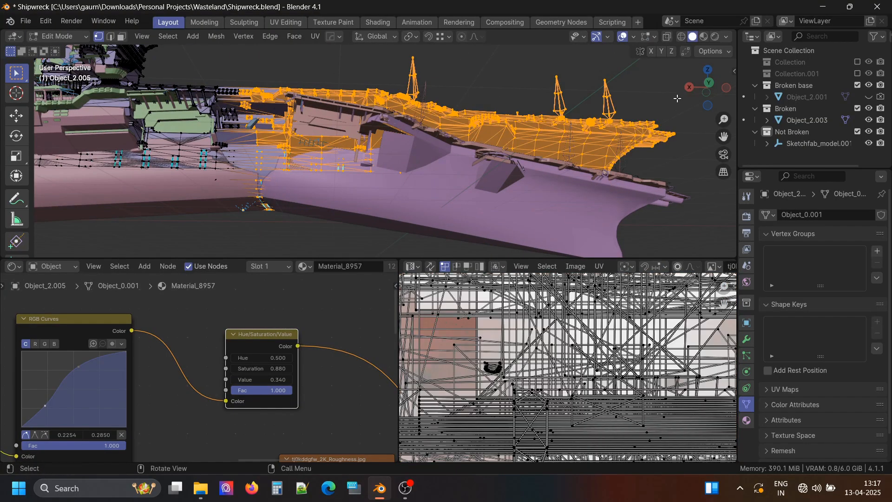
Turn X-ray on in the back view and extend the bow selection slightly further aft past the break
{"action": "left_click", "coordinate": [709, 83]}
{"action": "left_click", "coordinate": [668, 36]}
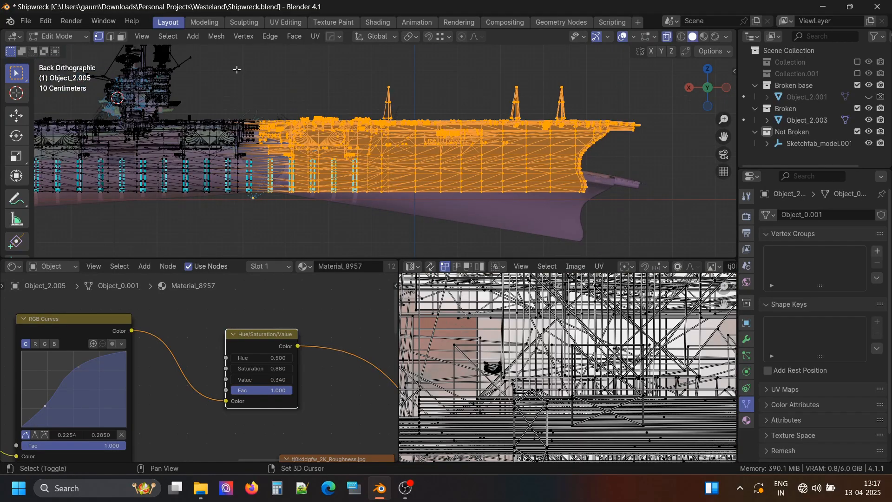
{"action": "left_click_drag", "start_coordinate": [232, 73], "coordinate": [669, 223], "text": "shift"}
Separate the extended bow selection into its own object and return to Object Mode
{"action": "scroll", "coordinate": [256, 127], "scroll_direction": "up", "scroll_amount": 5}
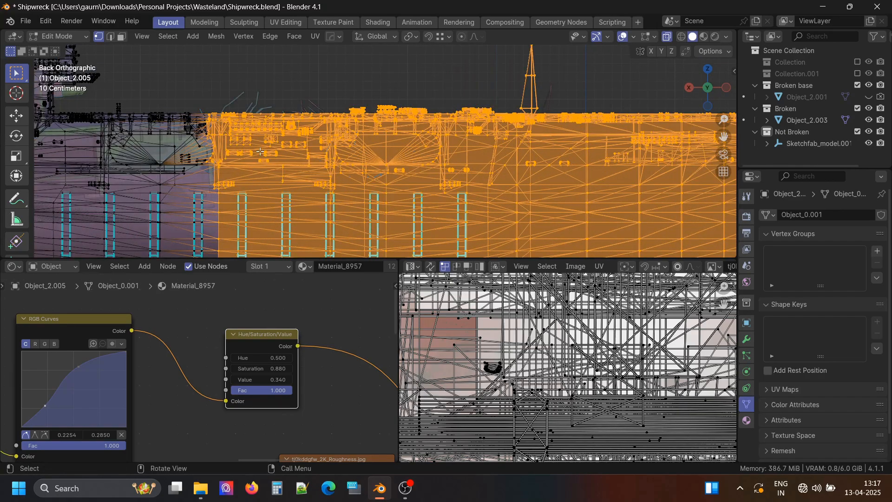
{"action": "middle_click_drag", "start_coordinate": [260, 151], "coordinate": [276, 86], "text": "shift"}
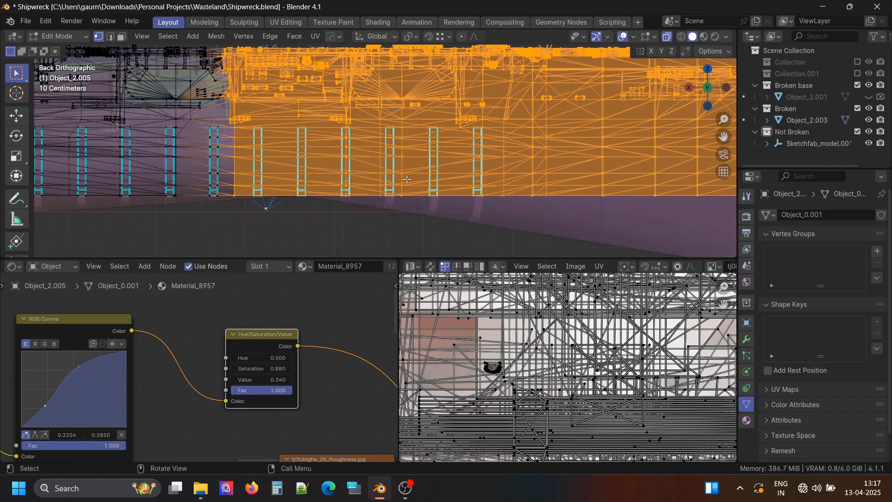
{"action": "scroll", "coordinate": [271, 209], "scroll_direction": "down", "scroll_amount": 1}
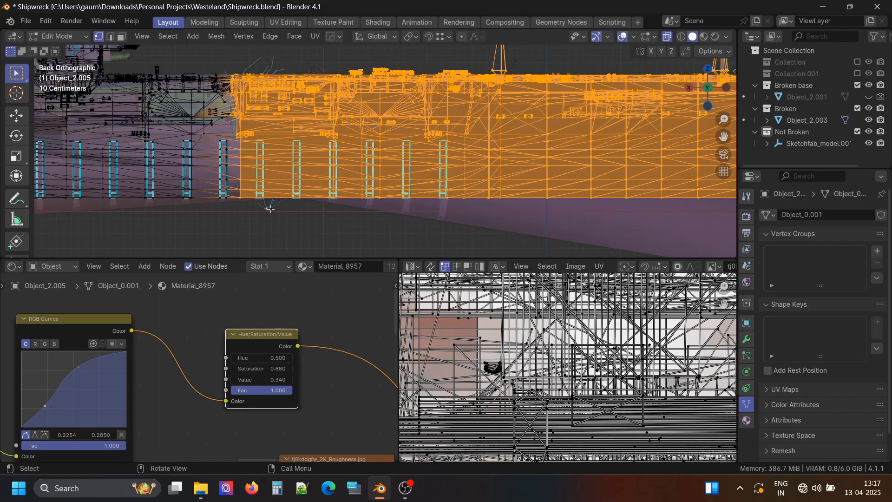
{"action": "key", "text": "p"}
{"action": "left_click", "coordinate": [465, 163]}
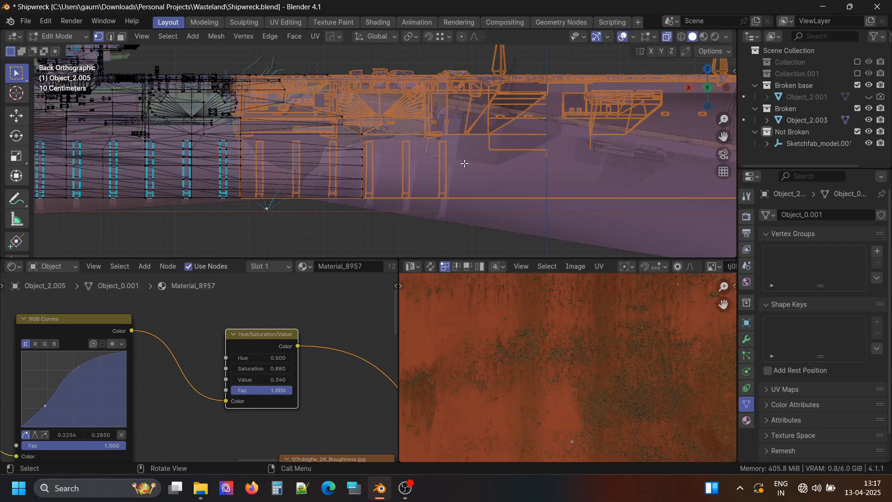
{"action": "key", "text": "Tab"}
{"action": "left_click", "coordinate": [467, 96]}
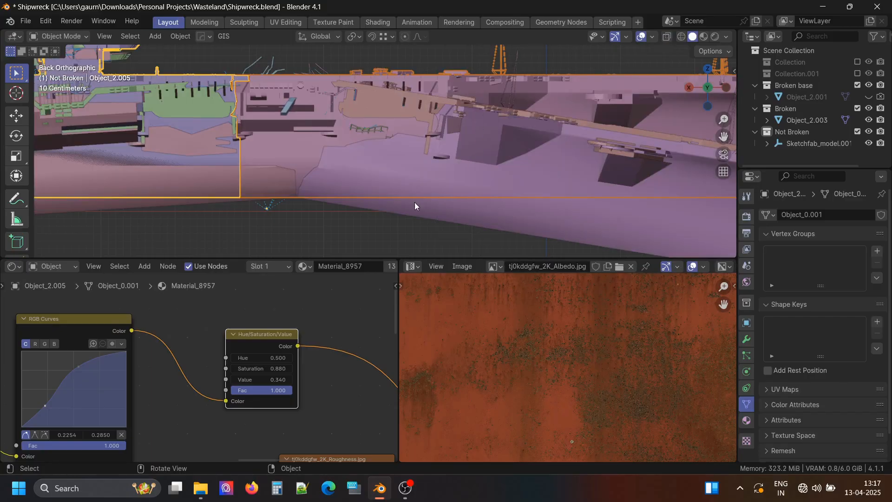
Rotate the separated bow section downward by about 8.67° to line up with the broken hull
{"action": "scroll", "coordinate": [391, 198], "scroll_direction": "down", "scroll_amount": 2}
{"action": "scroll", "coordinate": [560, 191], "scroll_direction": "down", "scroll_amount": 3, "text": "ctrl"}
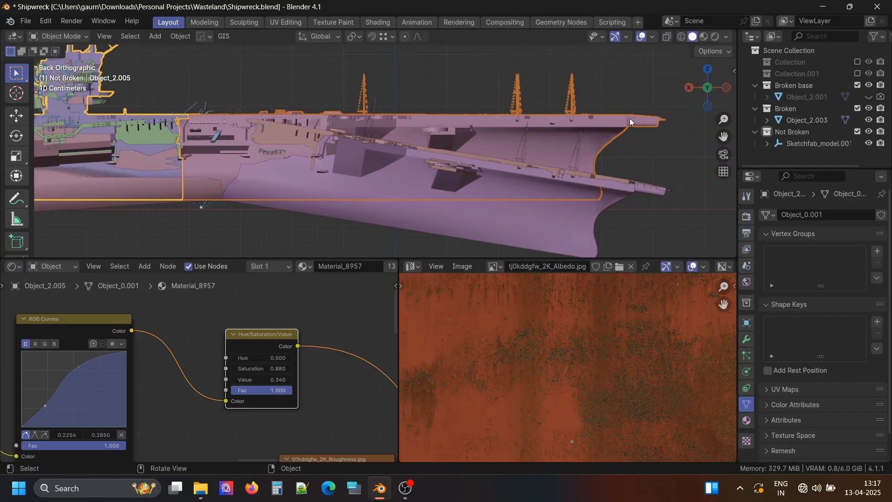
{"action": "left_click", "coordinate": [630, 119]}
{"action": "key", "text": "r"}
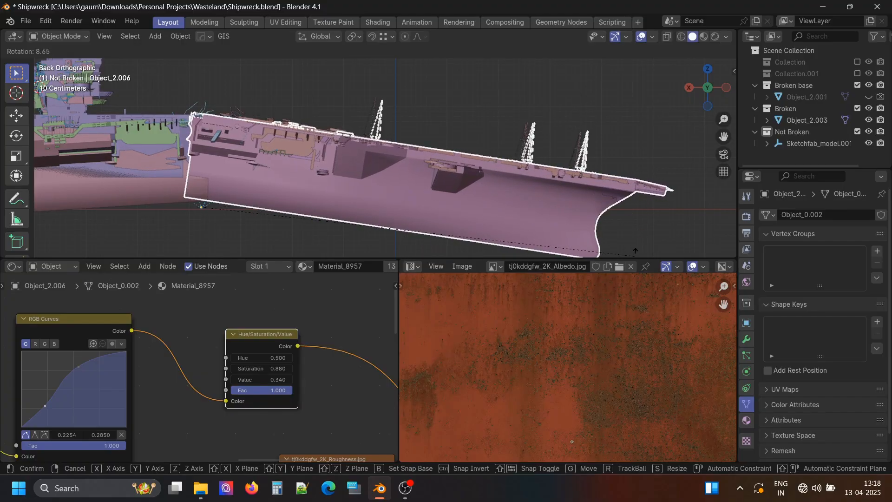
{"action": "left_click", "coordinate": [632, 58]}
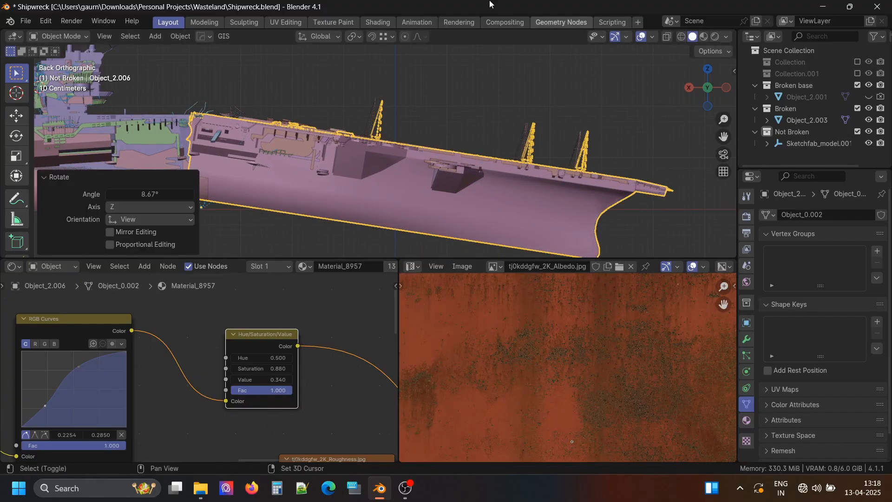
Inspect the seam between the hull and the rotated bow, and exclude the Broken collection from the view layer
{"action": "middle_click_drag", "start_coordinate": [388, 177], "coordinate": [633, 165]}
{"action": "scroll", "coordinate": [350, 122], "scroll_direction": "up", "scroll_amount": 4}
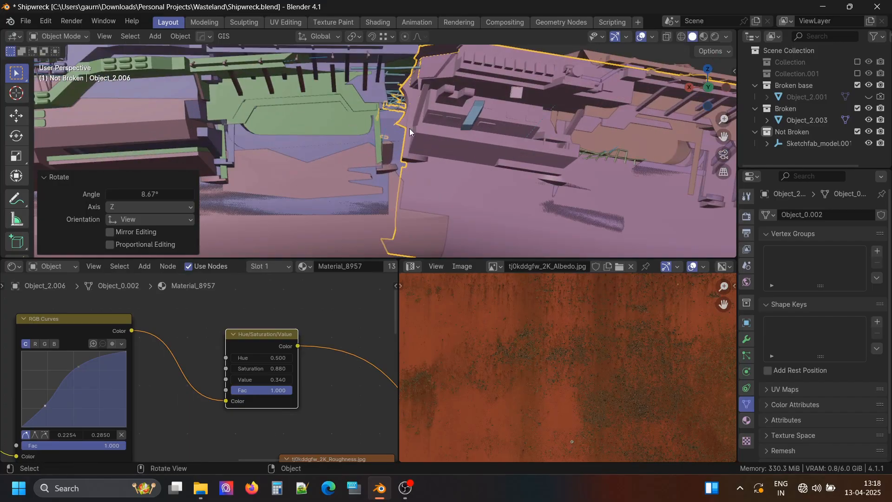
{"action": "middle_click_drag", "start_coordinate": [409, 128], "coordinate": [422, 72]}
{"action": "scroll", "coordinate": [422, 72], "scroll_direction": "up", "scroll_amount": 2}
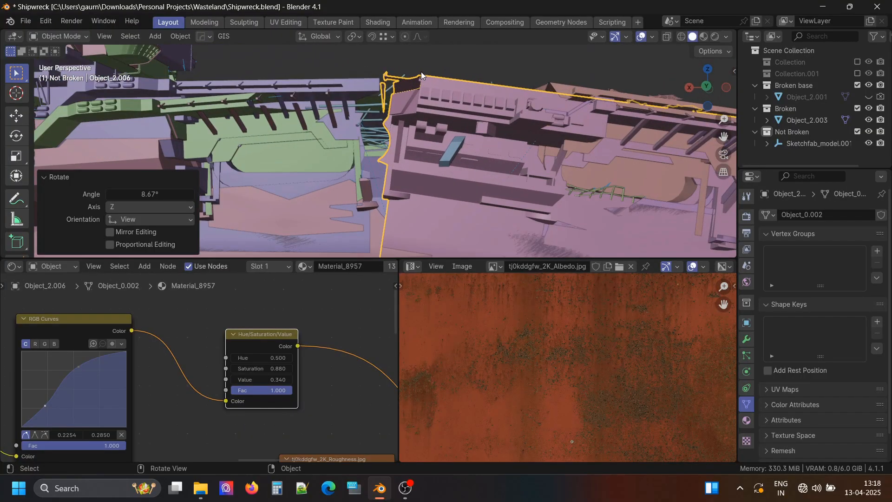
{"action": "middle_click_drag", "start_coordinate": [423, 173], "coordinate": [391, 123], "text": "shift"}
{"action": "scroll", "coordinate": [391, 123], "scroll_direction": "down", "scroll_amount": 4}
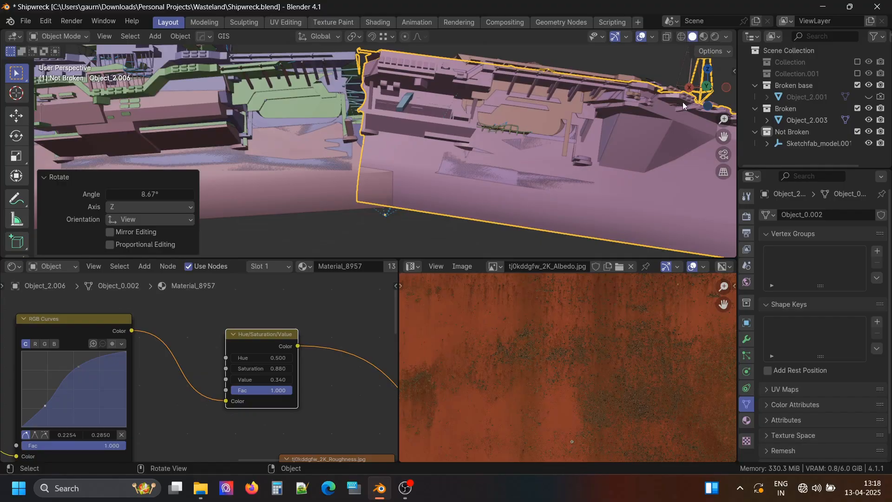
{"action": "left_click", "coordinate": [858, 108]}
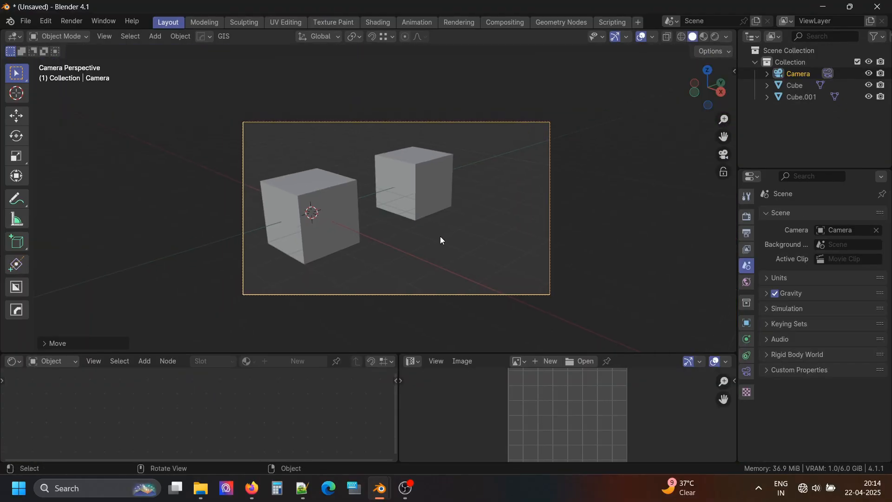
Add a sun light to the two-cube scene
{"action": "scroll", "coordinate": [440, 236], "scroll_direction": "up", "scroll_amount": 2}
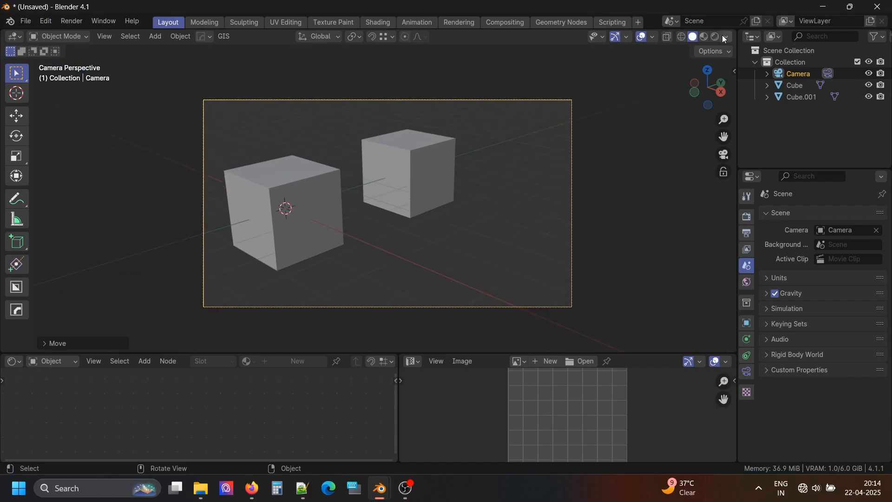
{"action": "key", "text": "shift+a"}
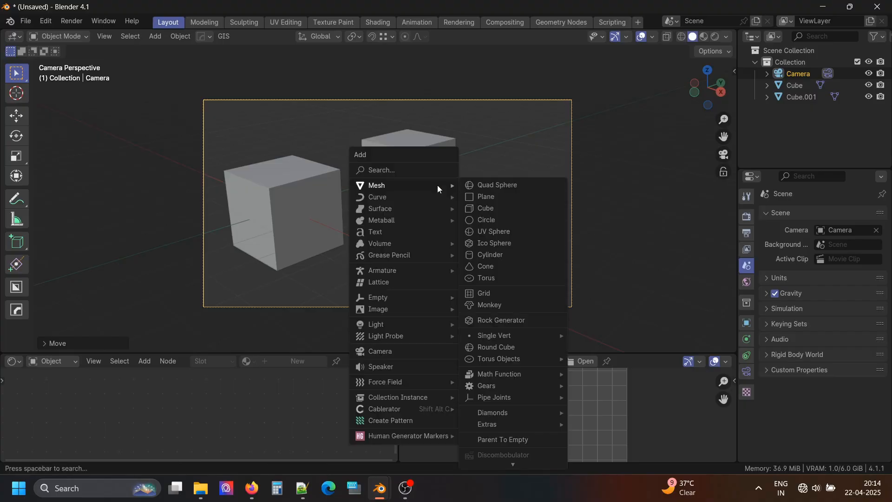
{"action": "mouse_move", "coordinate": [403, 325]}
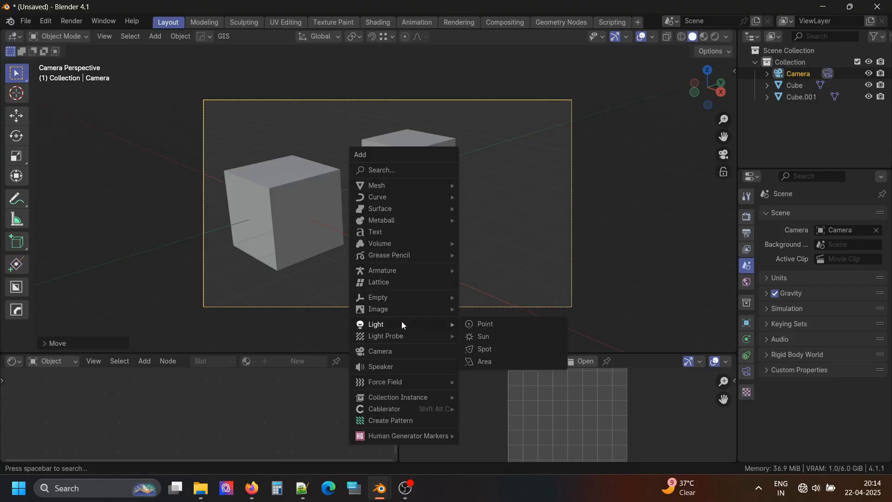
{"action": "left_click", "coordinate": [484, 335]}
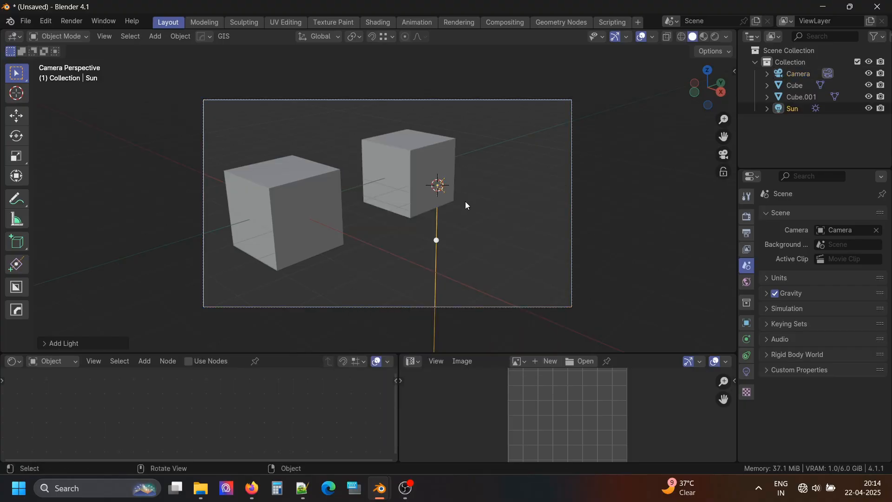
Trackball-rotate the sun by about 58° and 88° toward the cubes and move it horizontally away from them, keeping its height
{"action": "key", "text": "r"}
{"action": "key", "text": "r"}
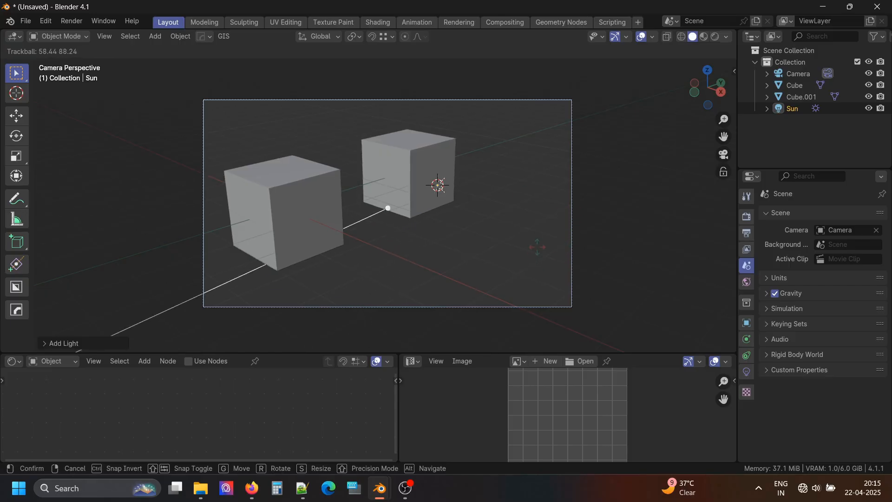
{"action": "left_click", "coordinate": [540, 245]}
{"action": "key", "text": "g"}
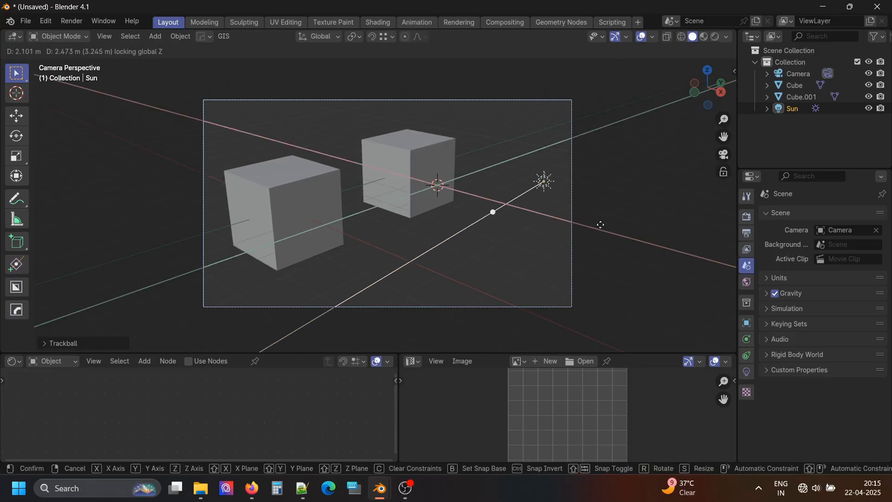
{"action": "left_click", "coordinate": [626, 214]}
{"action": "left_click", "coordinate": [747, 372]}
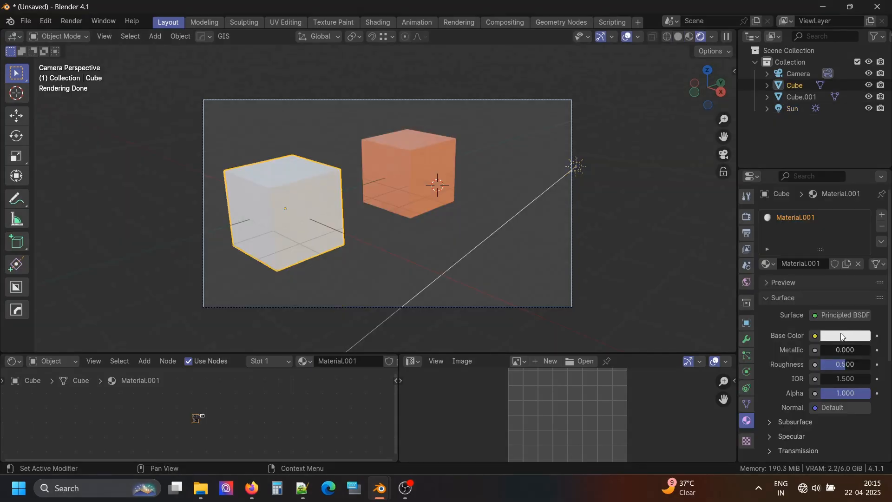
Set the nearer cube's base color to a warm yellow, about hue 0.097, saturation 0.670, value 0.800, and deselect the cube
{"action": "left_click", "coordinate": [845, 336]}
{"action": "left_click", "coordinate": [793, 225]}
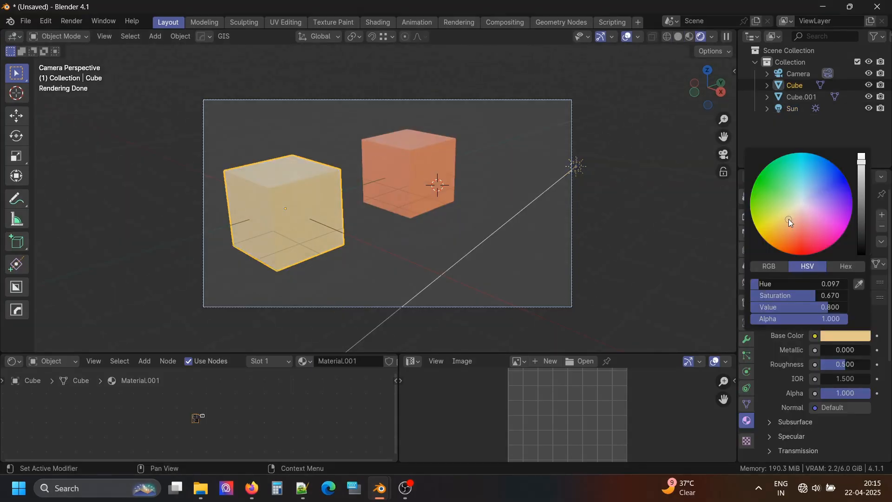
{"action": "left_click", "coordinate": [450, 238]}
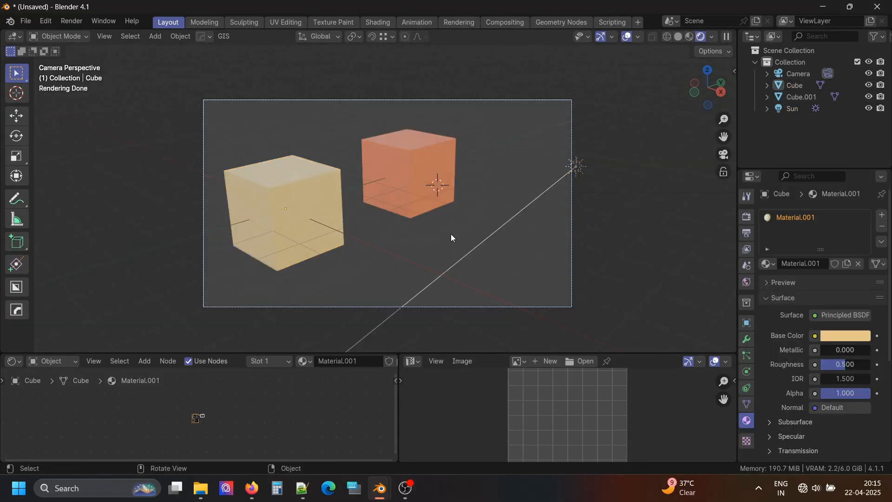
Set the viewport to solid shading and enable a transparent film background in the render settings
{"action": "left_click", "coordinate": [679, 35]}
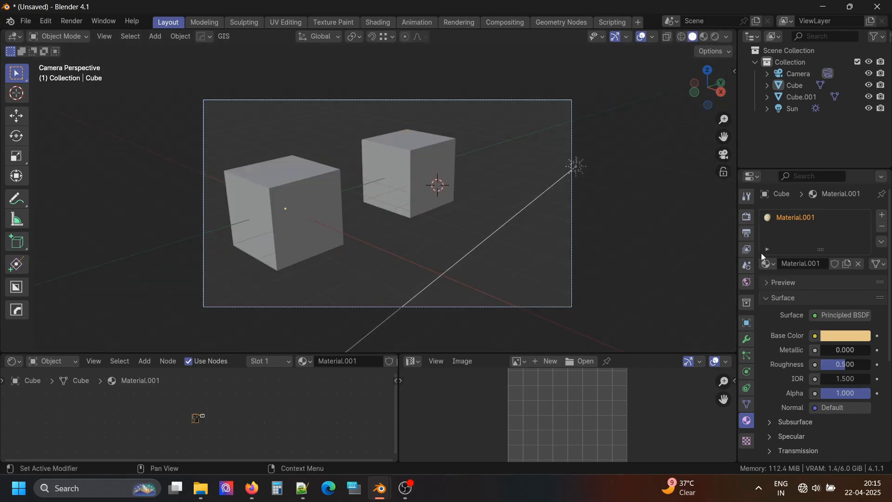
{"action": "left_click", "coordinate": [747, 216]}
{"action": "scroll", "coordinate": [790, 370], "scroll_direction": "down", "scroll_amount": 3}
{"action": "scroll", "coordinate": [789, 368], "scroll_direction": "down", "scroll_amount": 4}
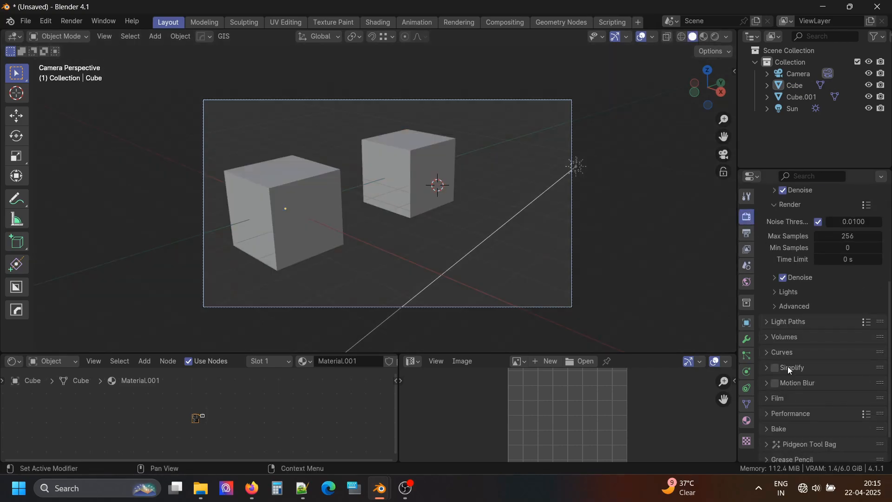
{"action": "left_click", "coordinate": [768, 399]}
{"action": "scroll", "coordinate": [802, 390], "scroll_direction": "down", "scroll_amount": 5}
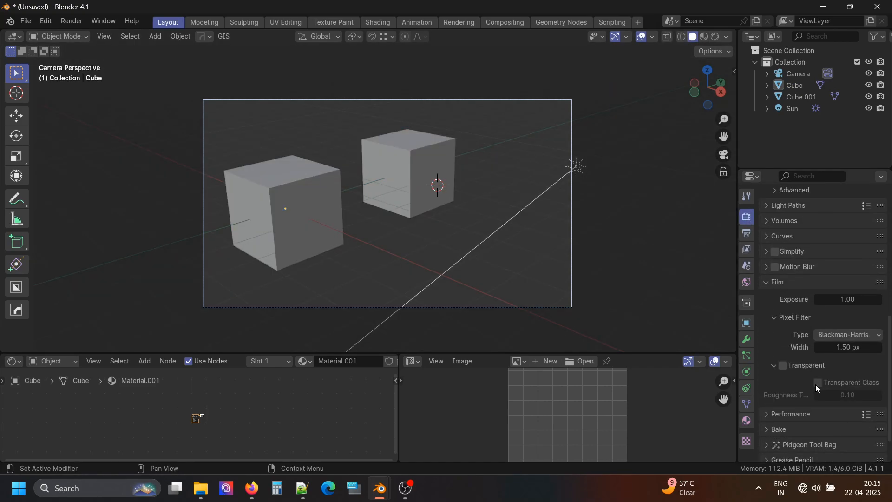
{"action": "left_click", "coordinate": [783, 366]}
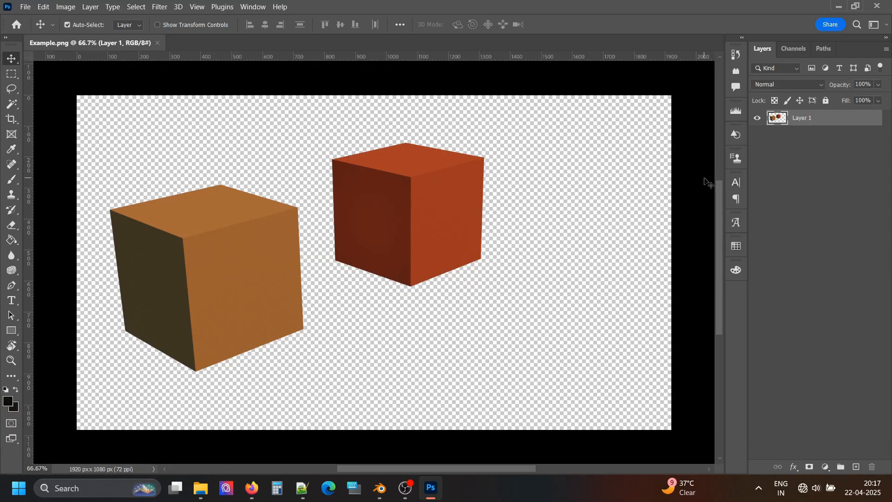
In Photoshop, add a new layer above the cube render and handwrite "Cube" in black on the orange cube's front face with the Brush
{"action": "left_click", "coordinate": [857, 467]}
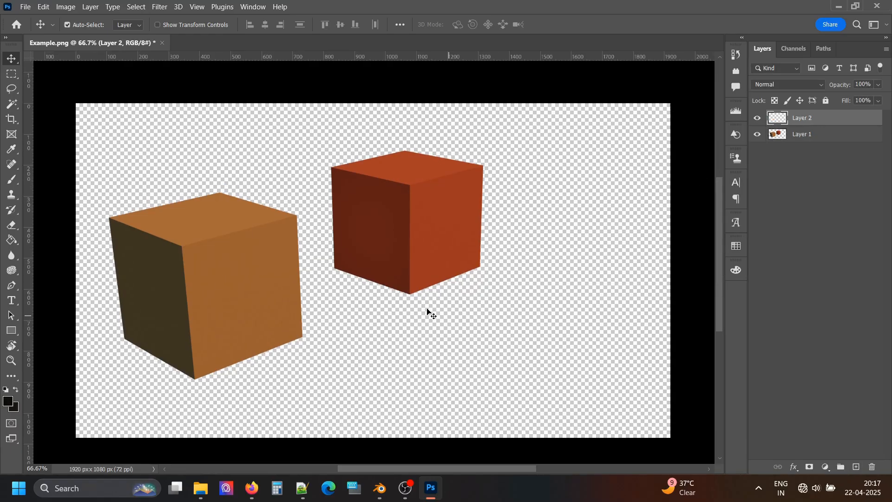
{"action": "key", "text": "b"}
{"action": "mouse_move", "coordinate": [220, 267]}
{"action": "left_mouse_down"}
{"action": "mouse_move", "coordinate": [205, 295]}
{"action": "mouse_move", "coordinate": [237, 269]}
{"action": "mouse_move", "coordinate": [240, 285]}
{"action": "mouse_move", "coordinate": [265, 271]}
{"action": "mouse_move", "coordinate": [320, 299]}
{"action": "mouse_move", "coordinate": [329, 280]}
{"action": "left_mouse_up"}
{"action": "key", "text": "ctrl+z"}
{"action": "left_click_drag", "start_coordinate": [224, 26], "coordinate": [358, 29]}
Brush three black curved lines from the orange cube's edge onto the red cube's dark face, and hide Layer 1
{"action": "left_click_drag", "start_coordinate": [298, 228], "coordinate": [407, 180]}
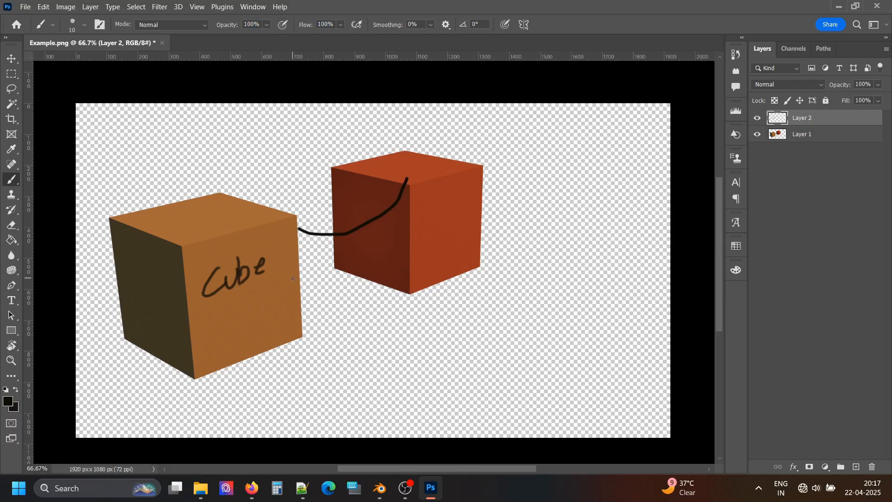
{"action": "left_click_drag", "start_coordinate": [299, 270], "coordinate": [386, 211]}
{"action": "left_click_drag", "start_coordinate": [300, 288], "coordinate": [411, 215]}
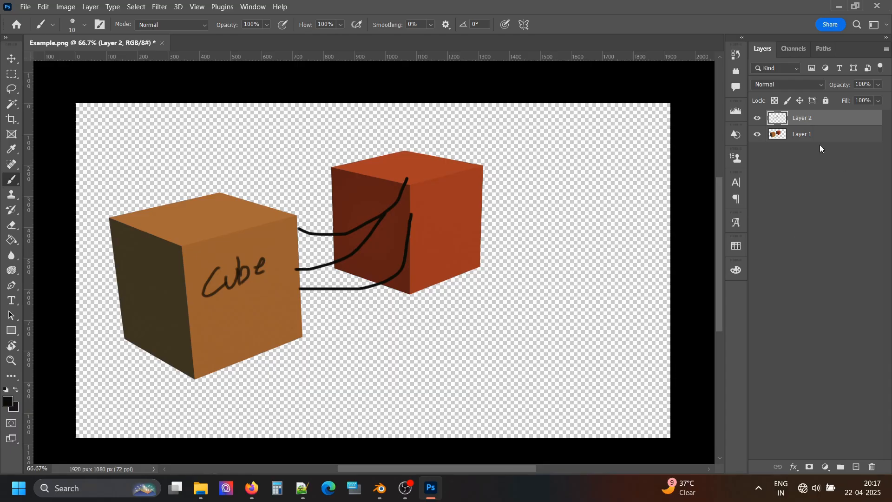
{"action": "left_click", "coordinate": [758, 135]}
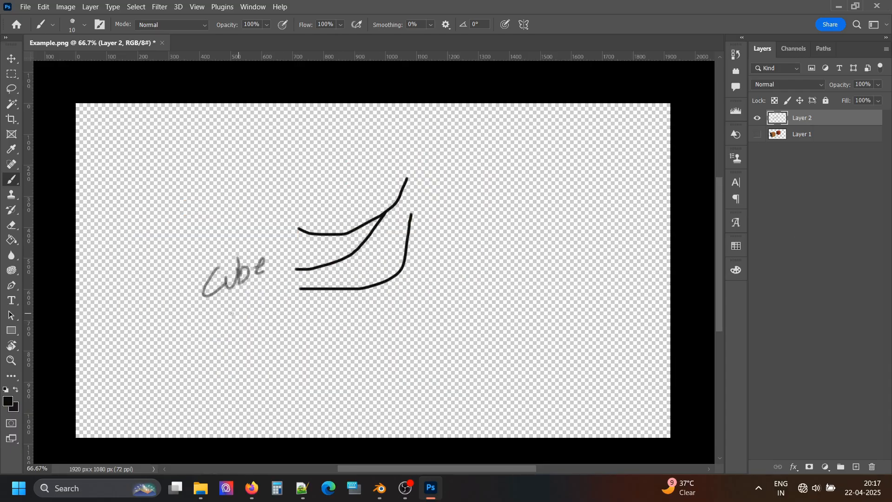
Switch to Blender, duplicate both cubes in place and join the two copies into one object
{"action": "key", "text": "alt+Tab"}
{"action": "left_click", "coordinate": [317, 215]}
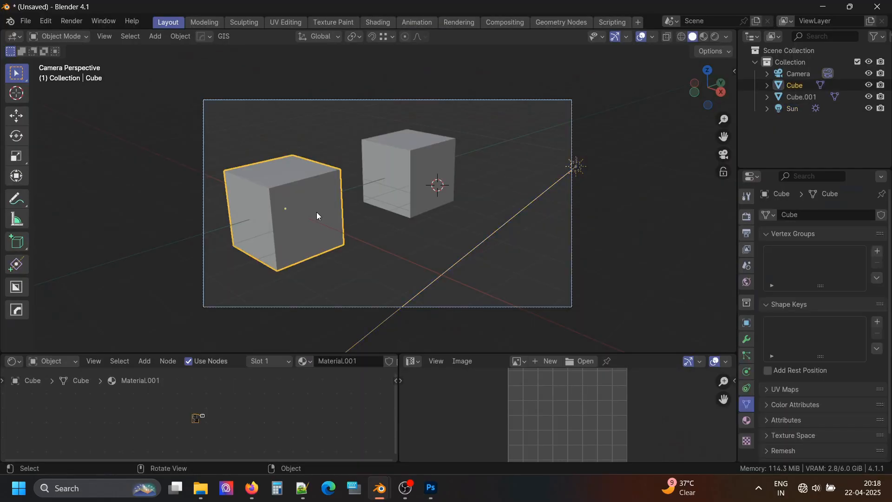
{"action": "left_click", "coordinate": [405, 202], "text": "shift"}
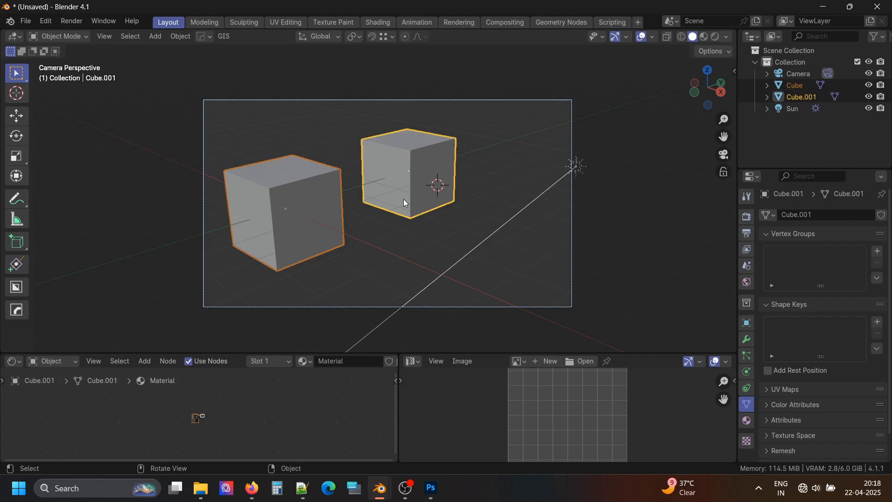
{"action": "key", "text": "shift+d"}
{"action": "key", "text": "Escape"}
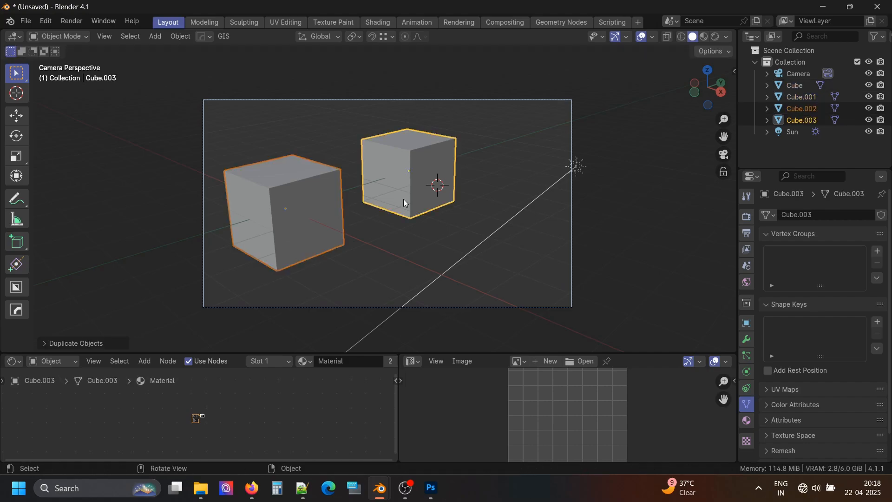
{"action": "key", "text": "g"}
{"action": "key", "text": "Escape"}
{"action": "key", "text": "ctrl+j"}
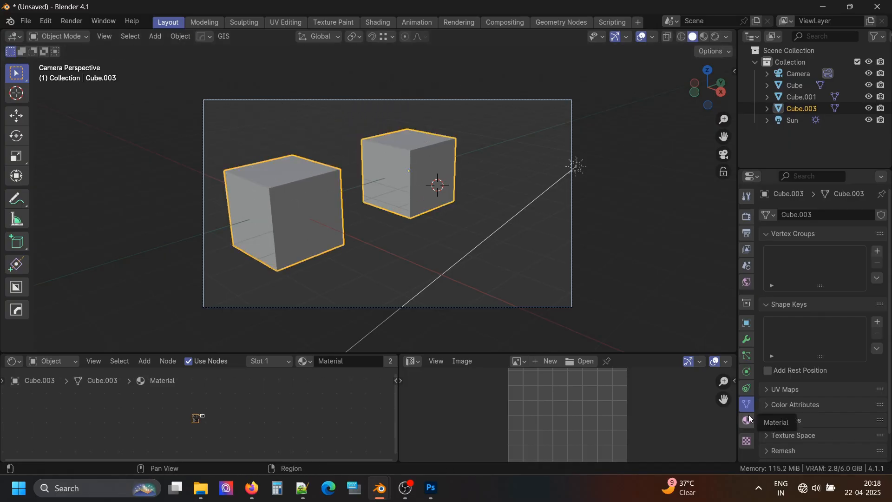
Rename the joined cube object "For projection"
{"action": "double_click", "coordinate": [804, 108]}
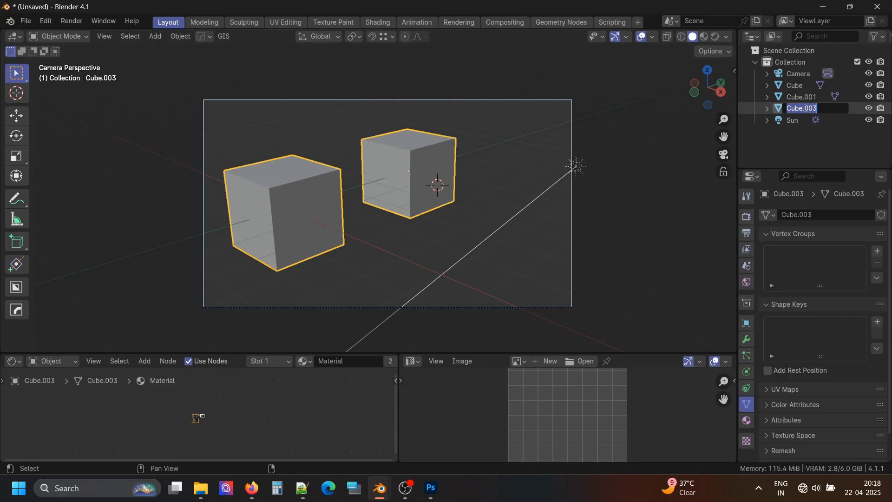
{"action": "type", "text": "For projection"}
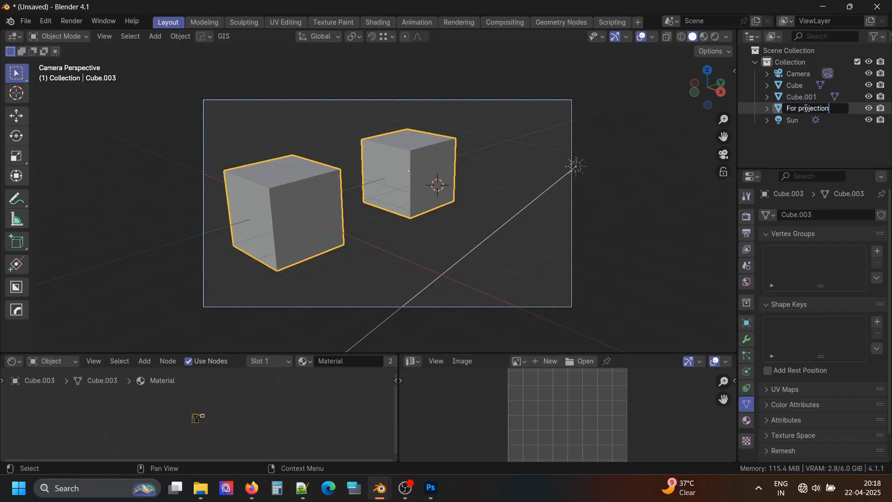
{"action": "key", "text": "Return"}
Remove both material slots from the joined object and give it a new material named "Projection"
{"action": "left_click", "coordinate": [748, 424]}
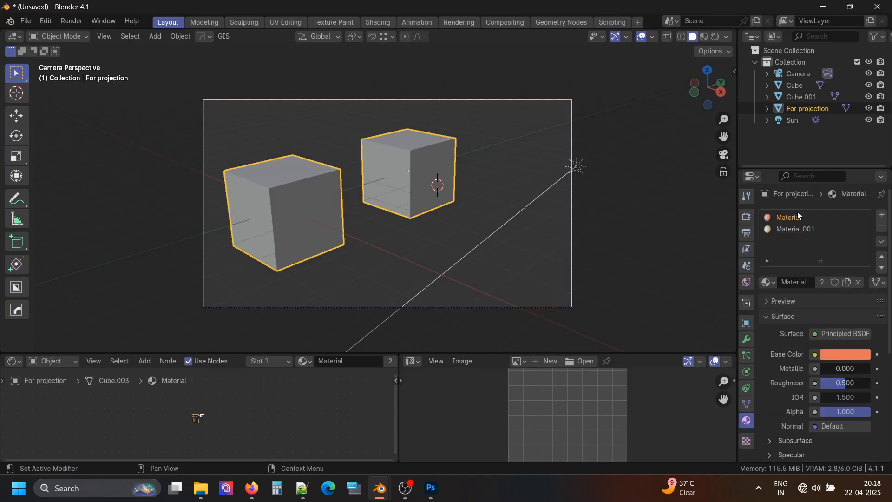
{"action": "left_click", "coordinate": [882, 226]}
{"action": "left_click", "coordinate": [882, 226]}
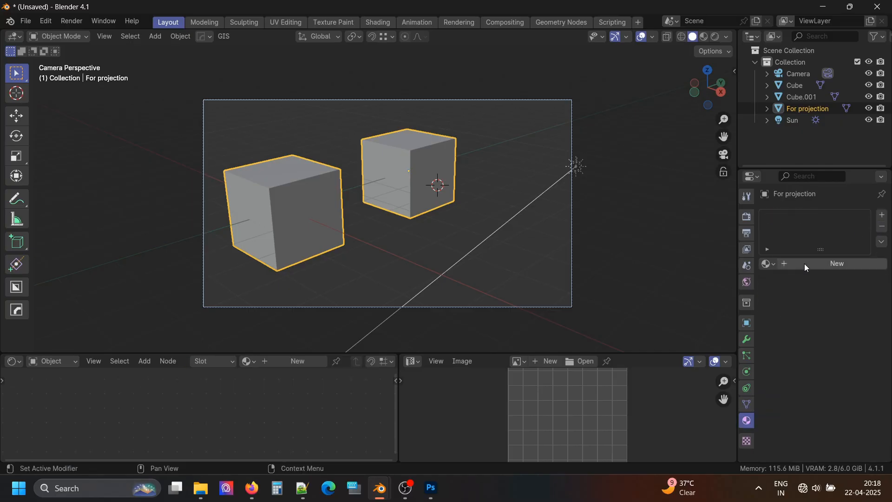
{"action": "left_click", "coordinate": [806, 267]}
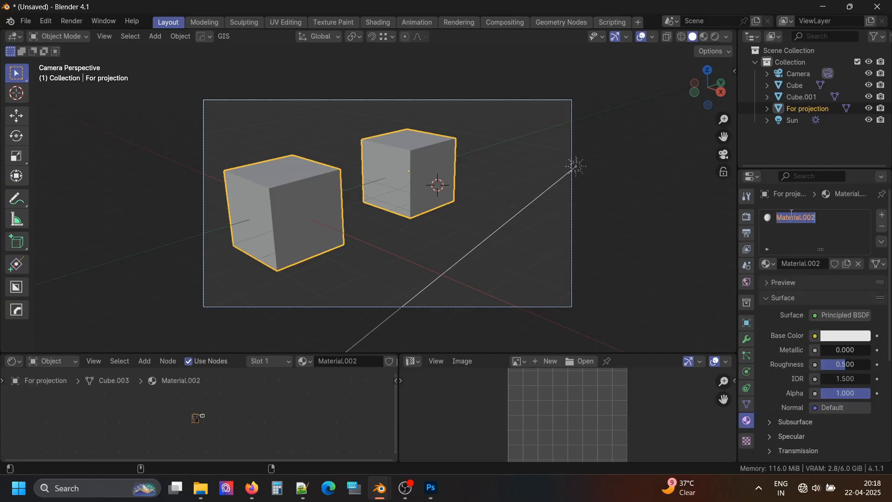
{"action": "type", "text": "Projecti"}
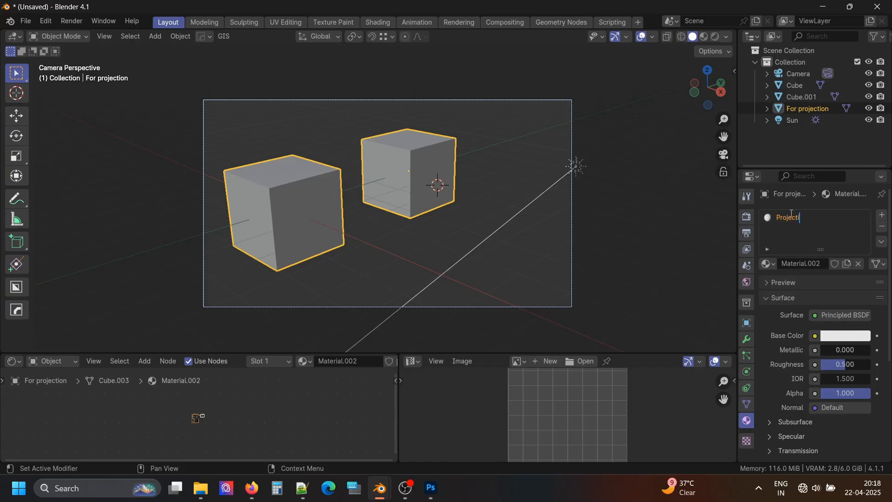
{"action": "type", "text": "on"}
{"action": "key", "text": "Return"}
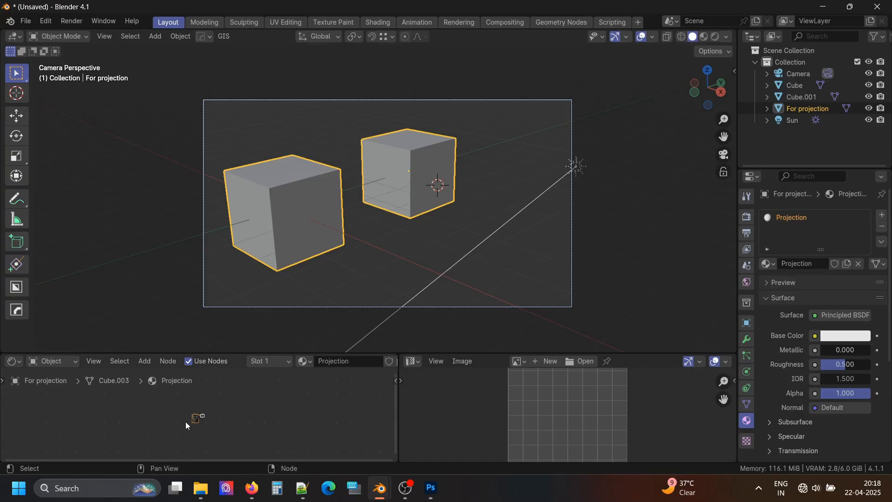
Add Example copy.png as a mapped image texture on the Projection material's base color, and link its alpha to the shader's Alpha
{"action": "scroll", "coordinate": [189, 420], "scroll_direction": "up", "scroll_amount": 6}
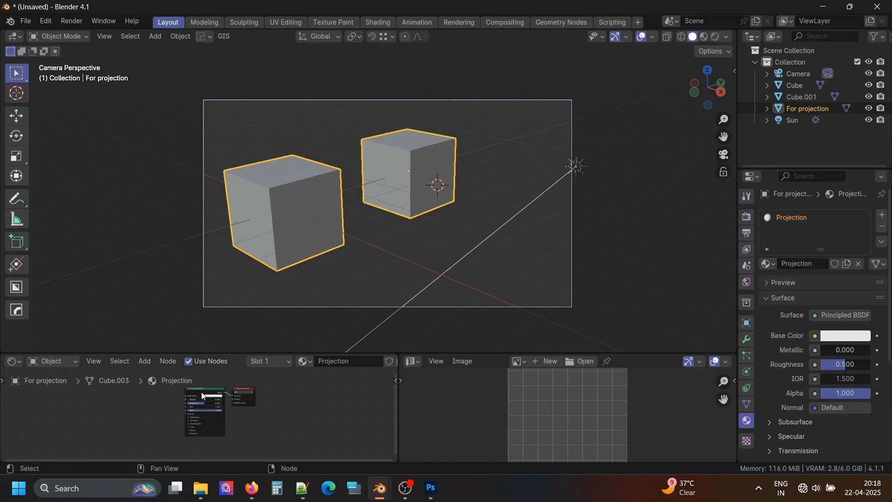
{"action": "key", "text": "ctrl+shift+t"}
{"action": "scroll", "coordinate": [402, 341], "scroll_direction": "down", "scroll_amount": 3}
{"action": "left_click", "coordinate": [406, 288]}
{"action": "left_click", "coordinate": [660, 386]}
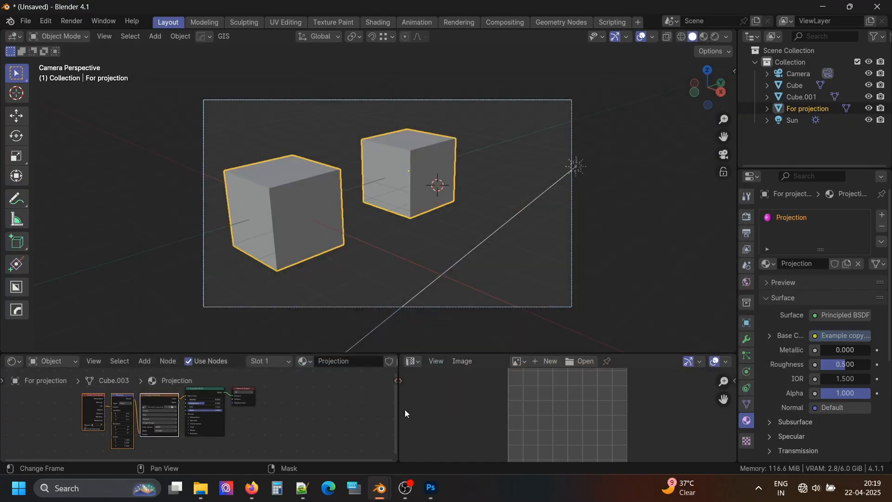
{"action": "left_click_drag", "start_coordinate": [161, 423], "coordinate": [257, 408]}
{"action": "scroll", "coordinate": [130, 414], "scroll_direction": "up", "scroll_amount": 1}
{"action": "scroll", "coordinate": [129, 413], "scroll_direction": "up", "scroll_amount": 2}
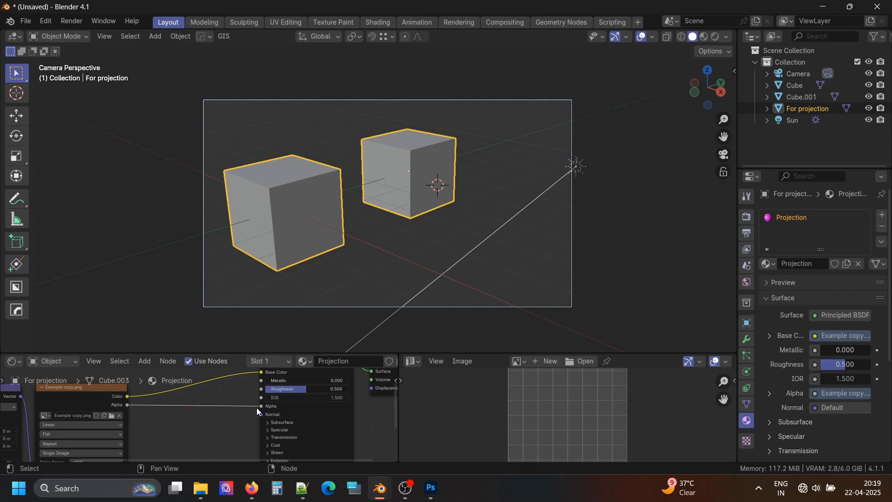
Show the rendered view and scale the For projection object up very slightly so it sits just outside the original cubes
{"action": "left_click", "coordinate": [716, 36]}
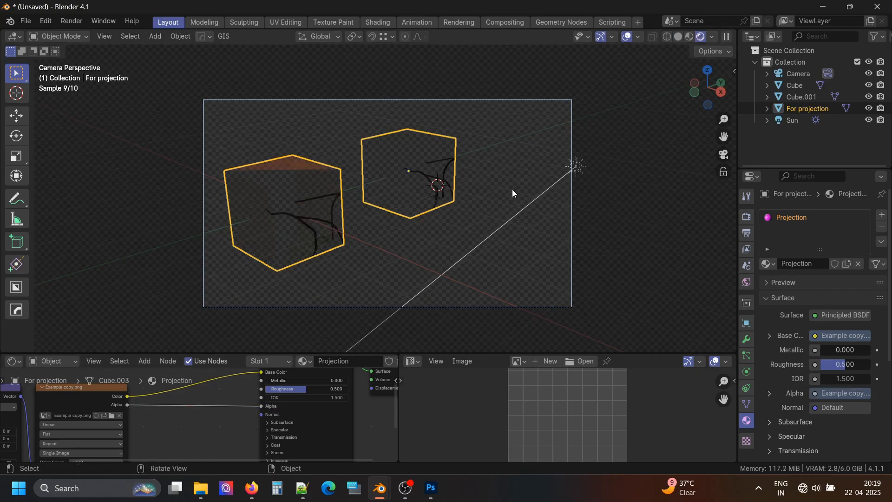
{"action": "left_click", "coordinate": [472, 246]}
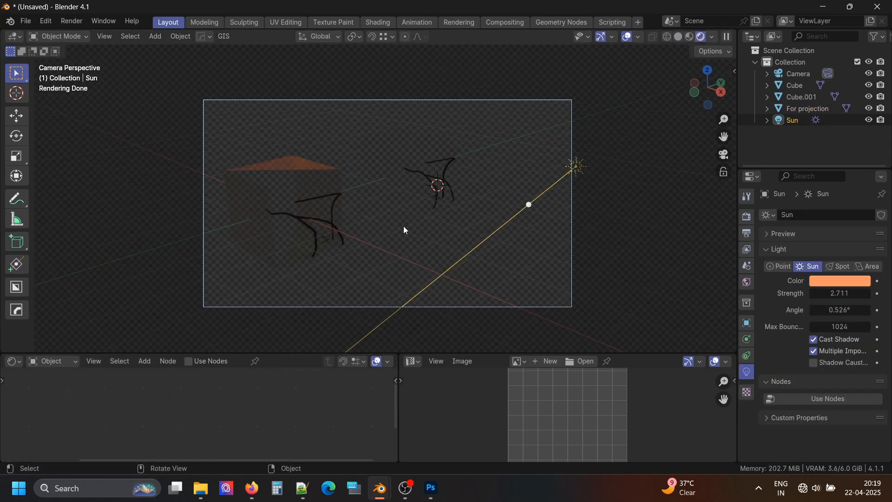
{"action": "left_click", "coordinate": [312, 175]}
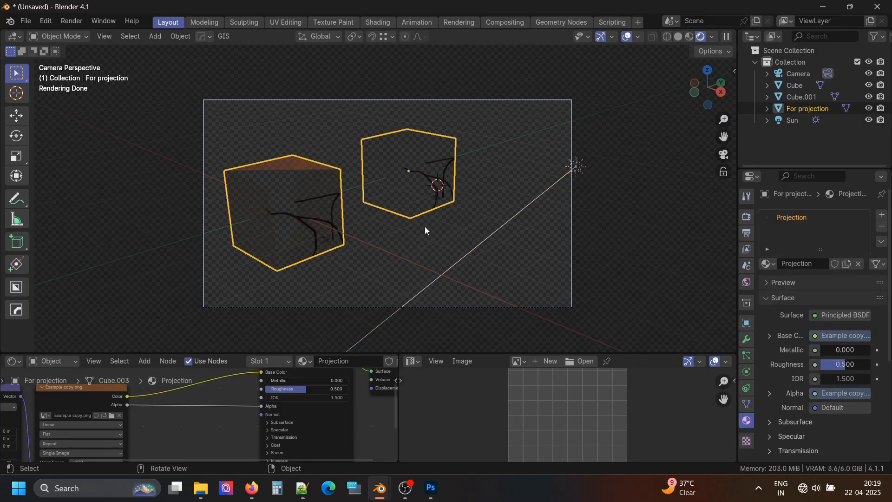
{"action": "key", "text": "s"}
{"action": "left_click", "coordinate": [425, 226], "text": "shift"}
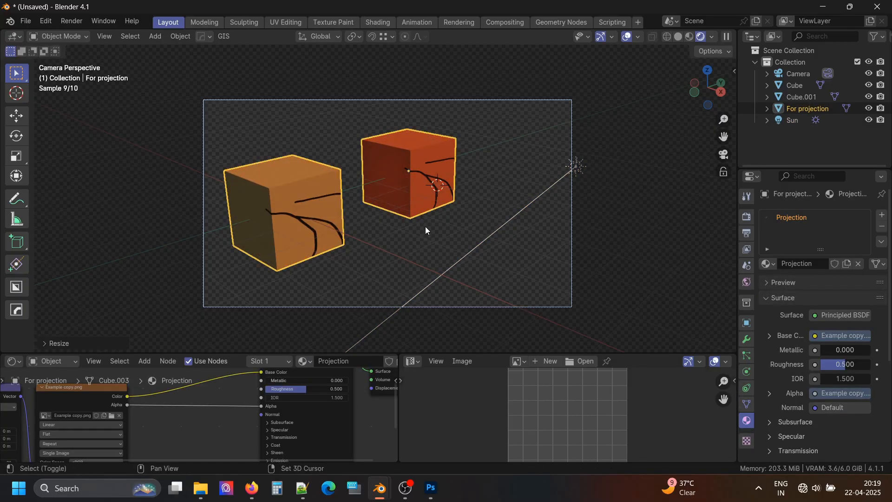
{"action": "left_click", "coordinate": [407, 256]}
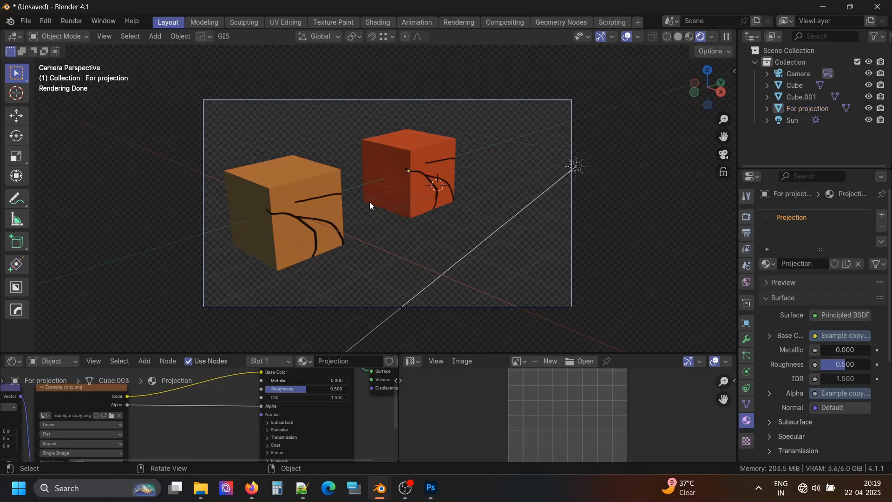
UV-unwrap all geometry of the For projection object with Project from View in the camera view, and return to Object Mode
{"action": "key", "text": "a"}
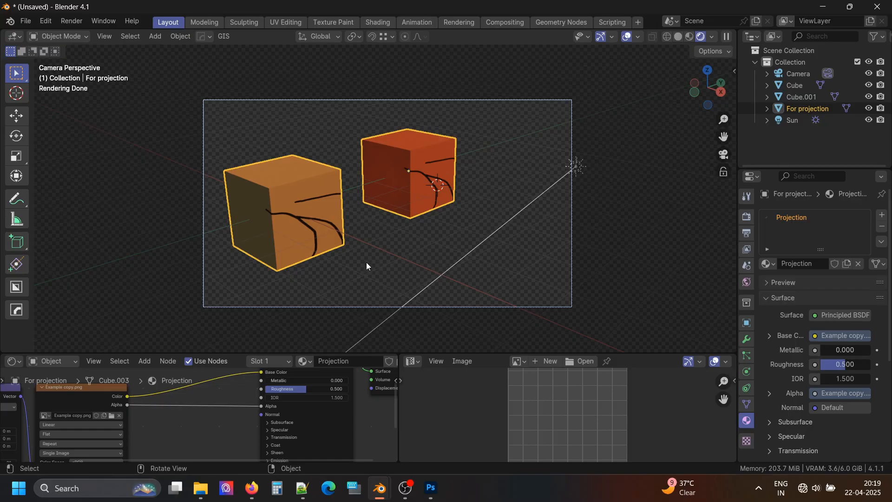
{"action": "key", "text": "ctrl+Tab"}
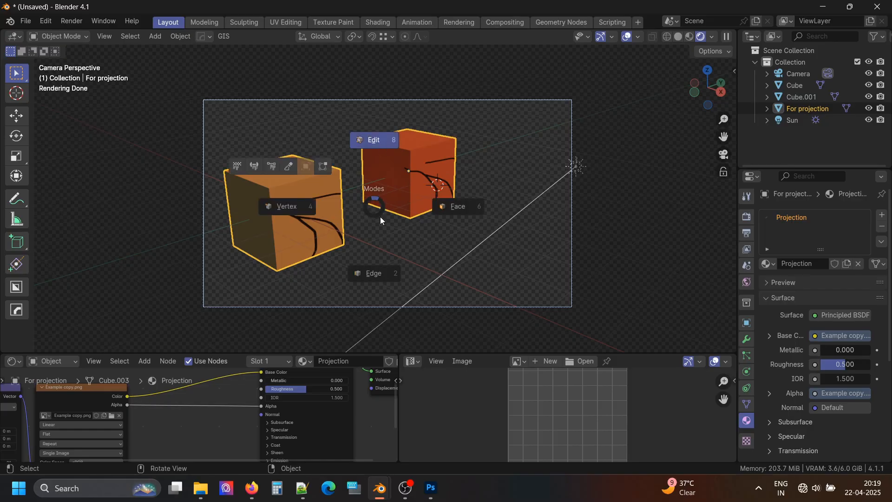
{"action": "left_click", "coordinate": [381, 144]}
{"action": "key", "text": "a"}
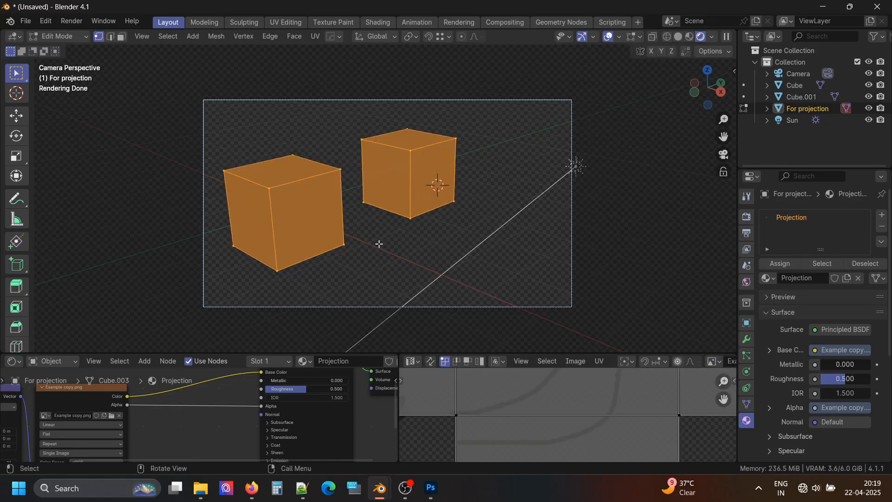
{"action": "key", "text": "u"}
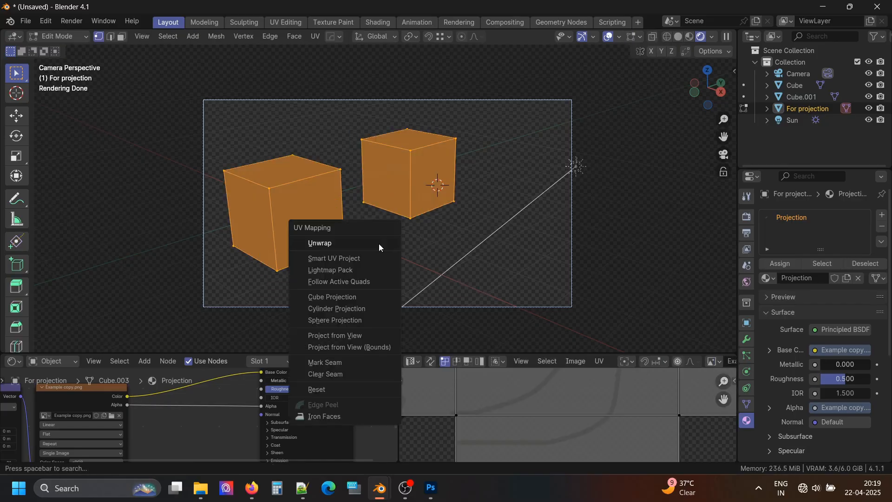
{"action": "left_click", "coordinate": [345, 334]}
{"action": "key", "text": "ctrl+Tab"}
{"action": "left_click", "coordinate": [389, 144]}
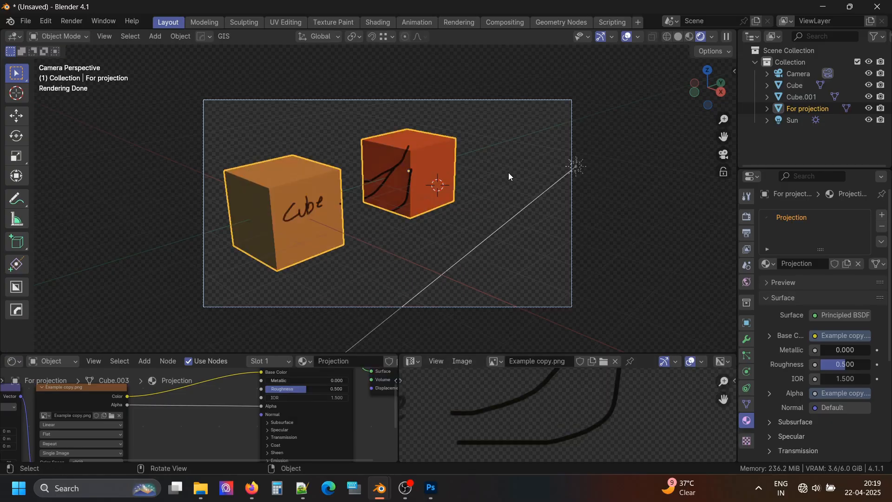
{"action": "left_click", "coordinate": [476, 186]}
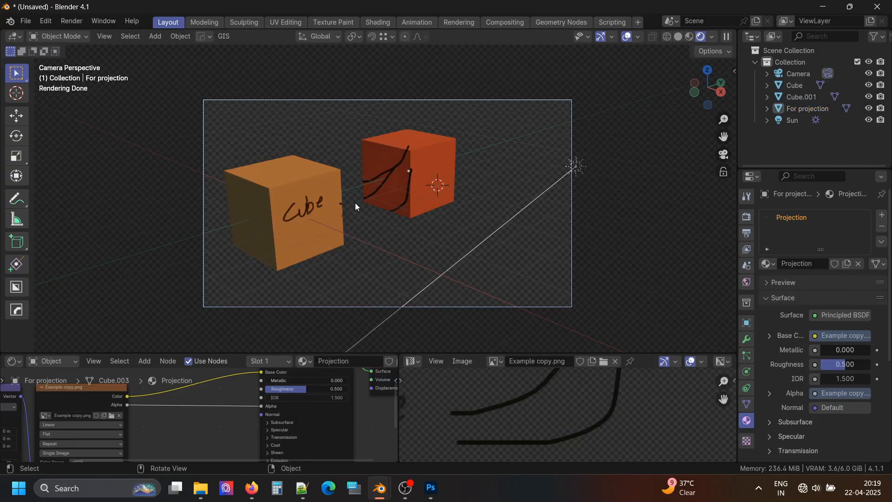
Bridge the facing side faces of the two cubes in the For projection object with Bridge Edge Loops, using X-ray, and return to Object Mode
{"action": "left_click", "coordinate": [335, 224]}
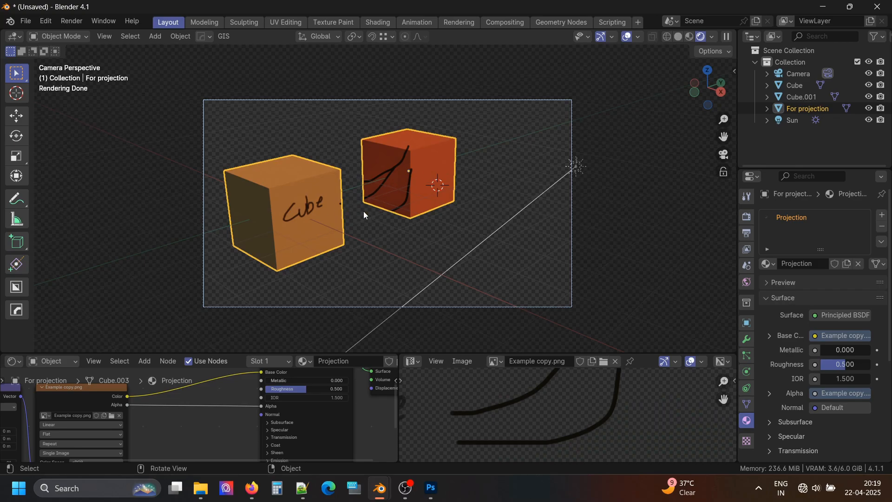
{"action": "key", "text": "ctrl+Tab"}
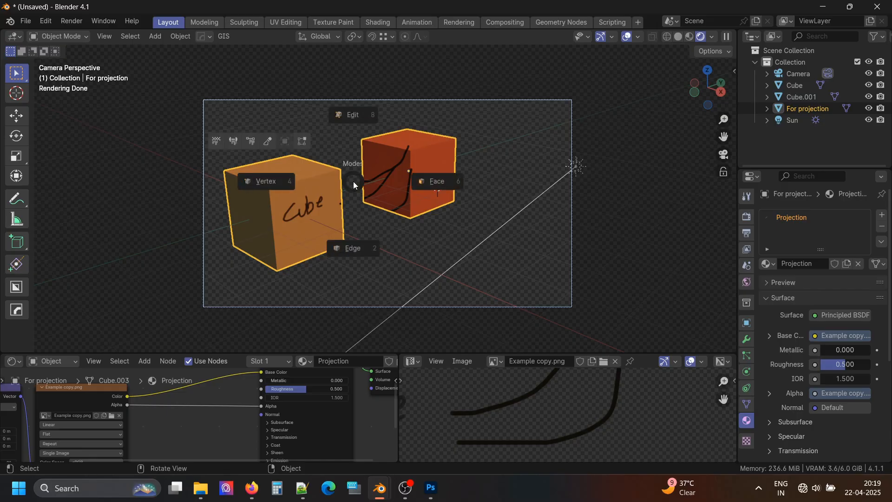
{"action": "left_click", "coordinate": [358, 115]}
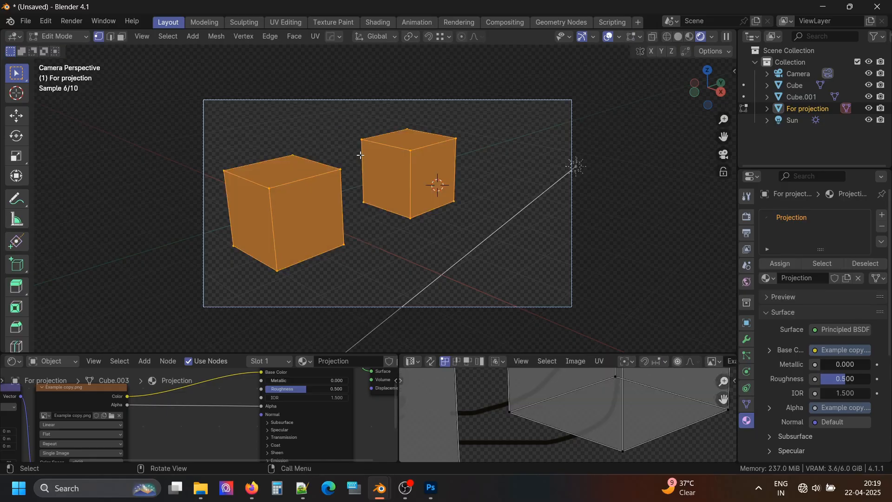
{"action": "left_click", "coordinate": [390, 169]}
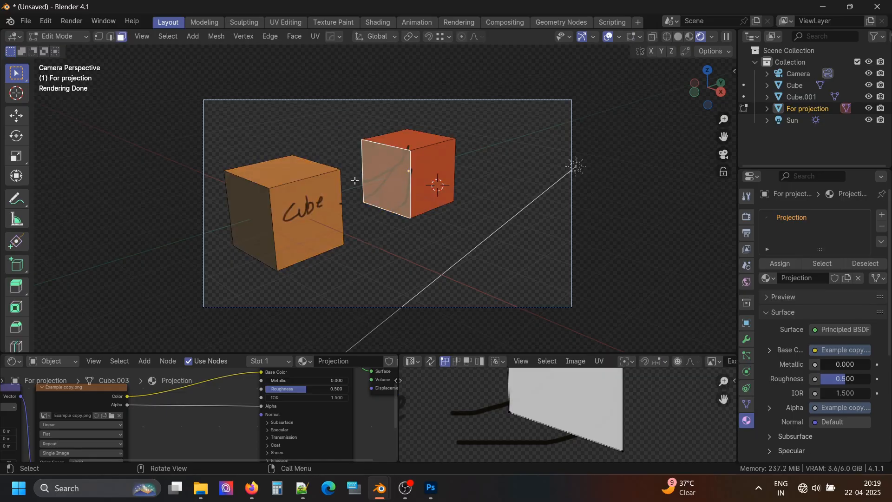
{"action": "left_click", "coordinate": [652, 37]}
{"action": "left_click", "coordinate": [385, 207]}
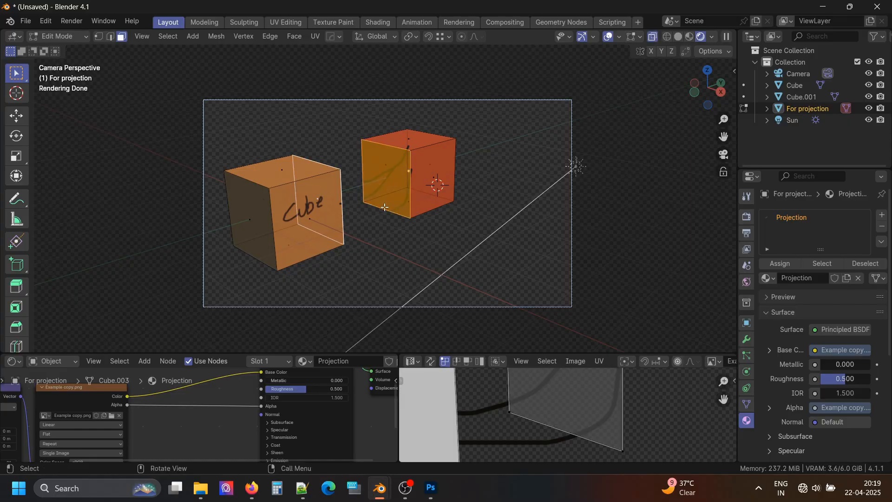
{"action": "left_click", "coordinate": [269, 37]}
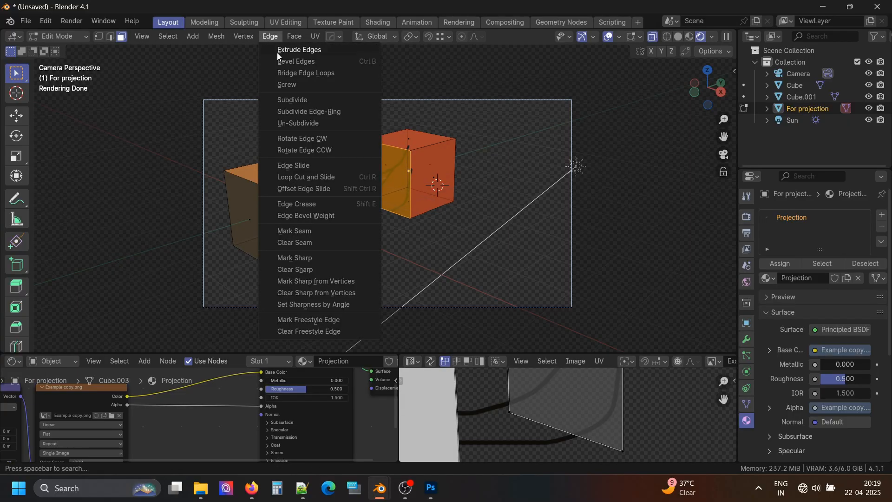
{"action": "left_click", "coordinate": [286, 73]}
{"action": "key", "text": "Tab"}
{"action": "left_click", "coordinate": [421, 201]}
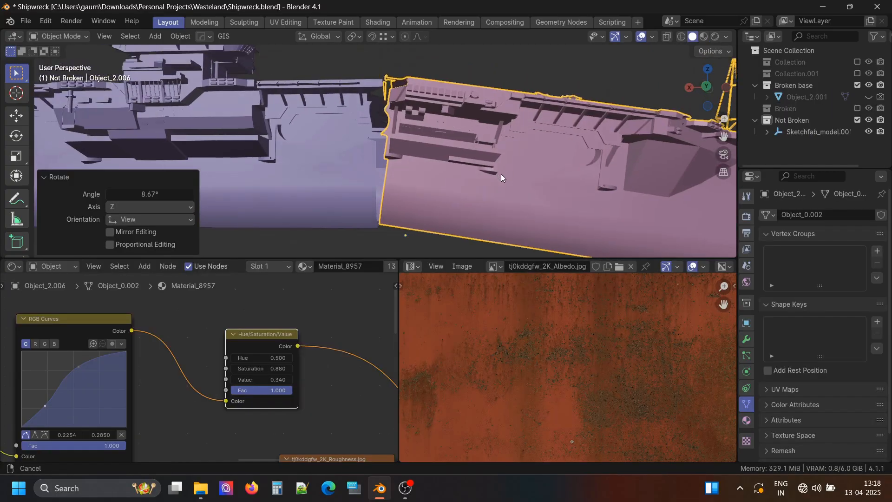
Enter Edit Mode on the straight hull half and enable X-ray to expose the vertices at its broken end
{"action": "middle_click_drag", "start_coordinate": [501, 174], "coordinate": [448, 156]}
{"action": "scroll", "coordinate": [429, 188], "scroll_direction": "up", "scroll_amount": 3}
{"action": "left_click", "coordinate": [439, 200]}
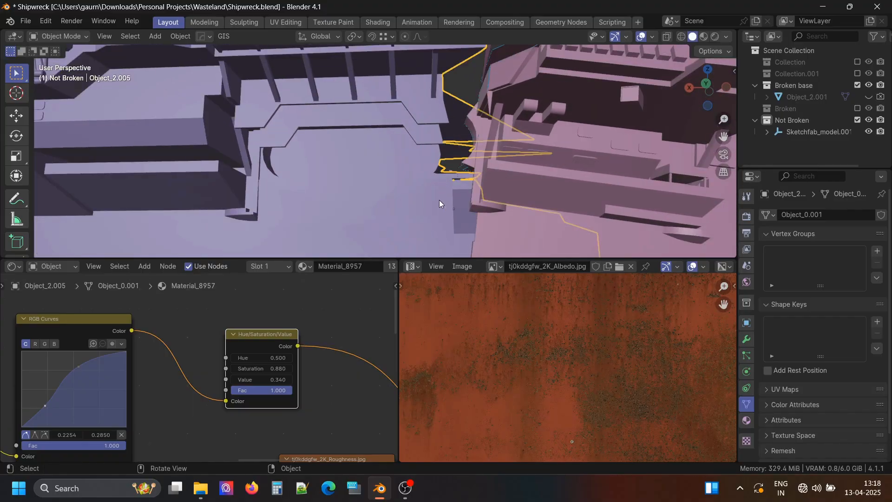
{"action": "key", "text": "ctrl+Tab"}
{"action": "left_click", "coordinate": [444, 135]}
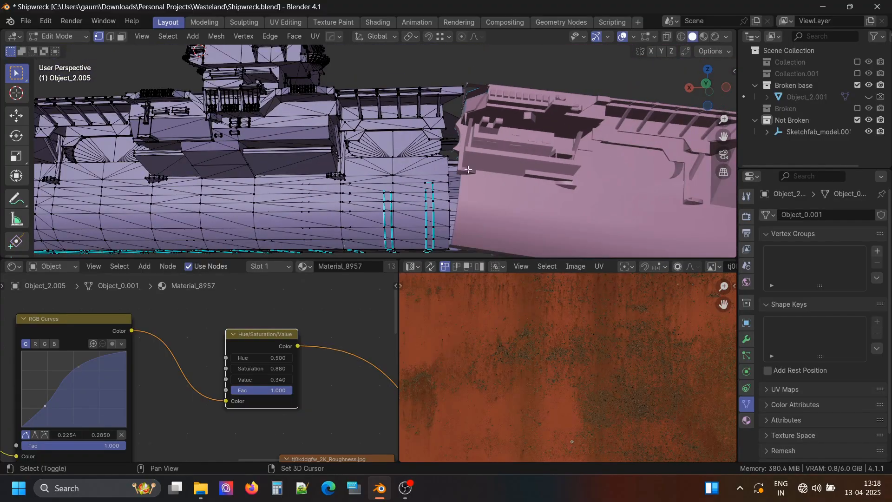
{"action": "middle_click_drag", "start_coordinate": [468, 169], "coordinate": [424, 154], "text": "shift"}
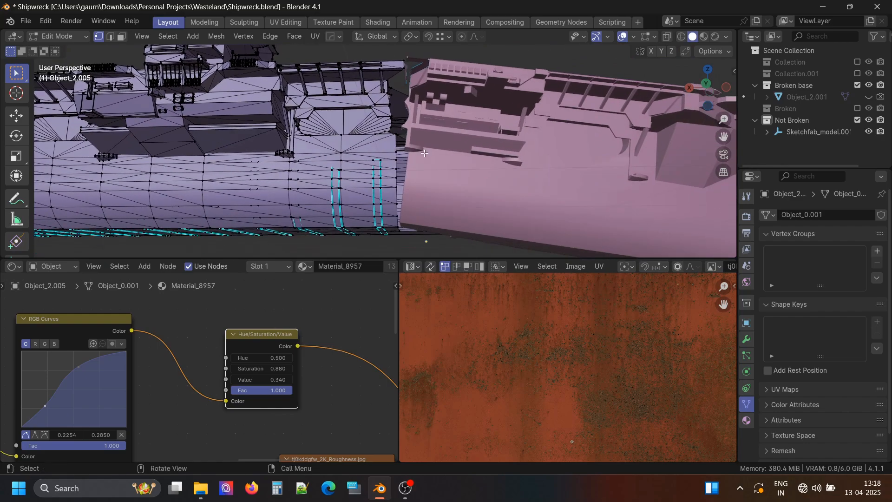
{"action": "left_click", "coordinate": [707, 83]}
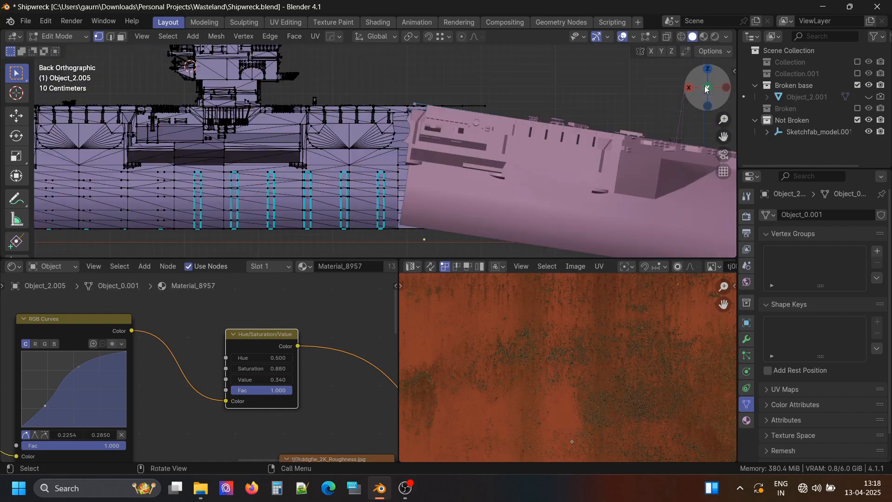
{"action": "left_click", "coordinate": [667, 36]}
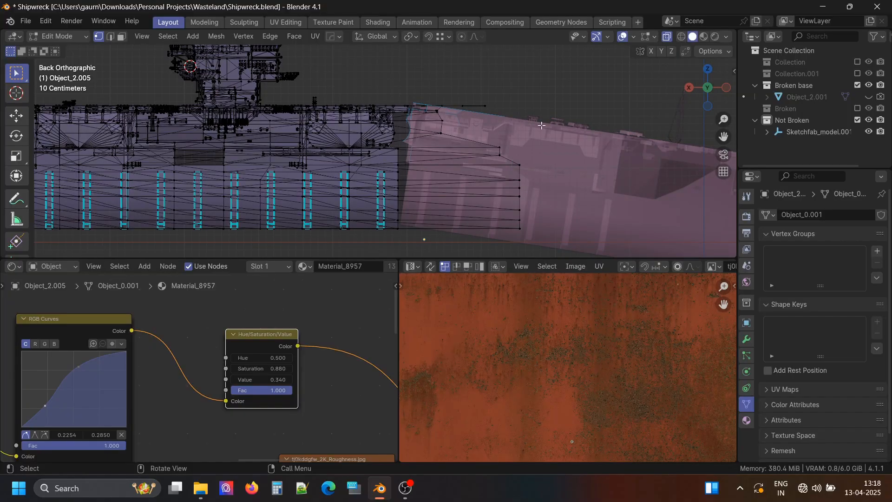
{"action": "middle_click_drag", "start_coordinate": [542, 125], "coordinate": [512, 130]}
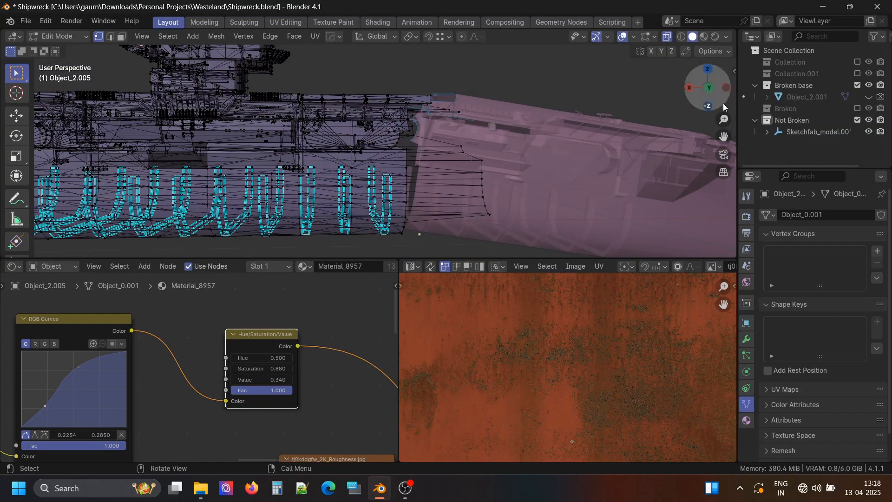
{"action": "left_click", "coordinate": [711, 90]}
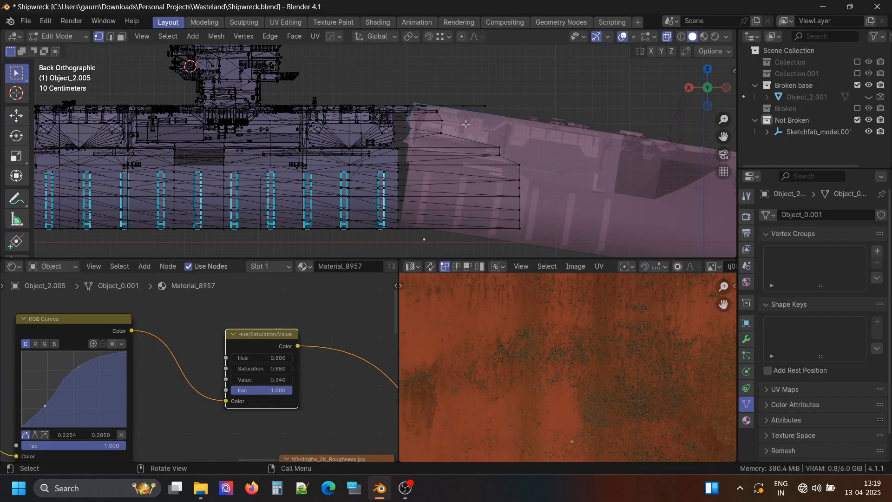
Box-select the boundary vertices on one side of the straight hull's broken end, at the deck edge and down the hull side
{"action": "middle_click_drag", "start_coordinate": [466, 124], "coordinate": [604, 123]}
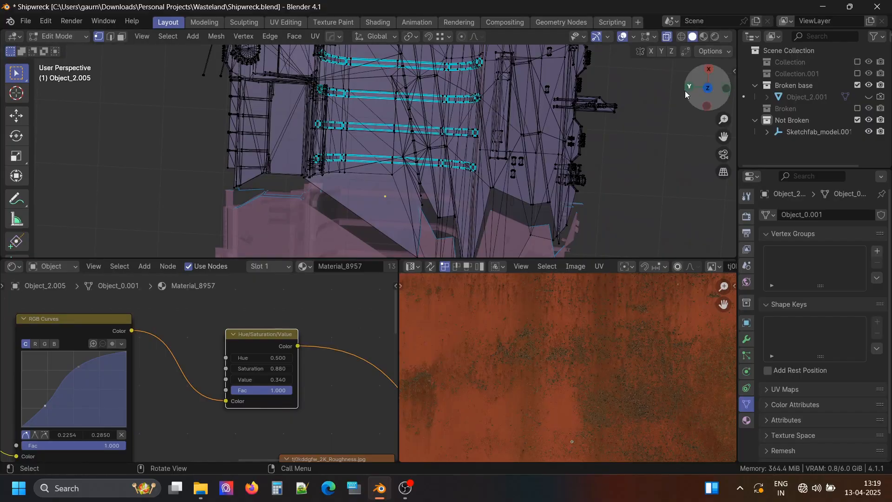
{"action": "left_click", "coordinate": [708, 89]}
{"action": "middle_click_drag", "start_coordinate": [431, 145], "coordinate": [428, 138], "text": "shift"}
{"action": "scroll", "coordinate": [427, 138], "scroll_direction": "down", "scroll_amount": 3}
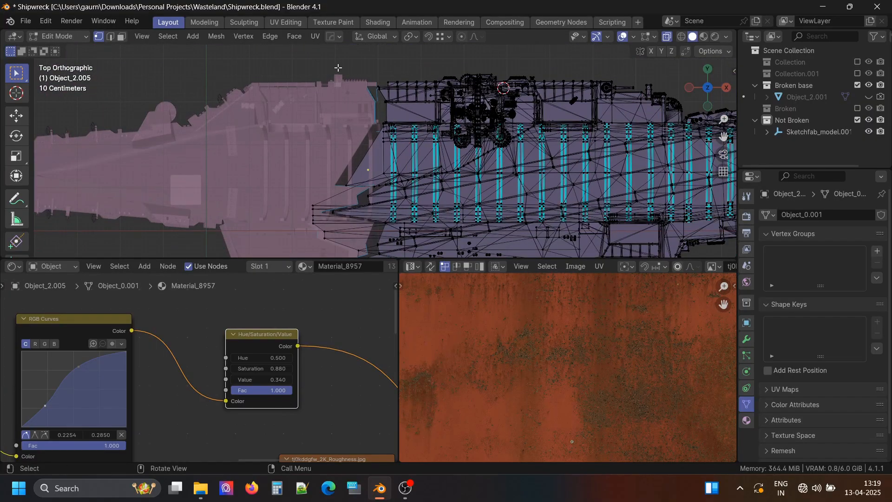
{"action": "left_click_drag", "start_coordinate": [334, 57], "coordinate": [382, 155]}
{"action": "scroll", "coordinate": [365, 137], "scroll_direction": "up", "scroll_amount": 4}
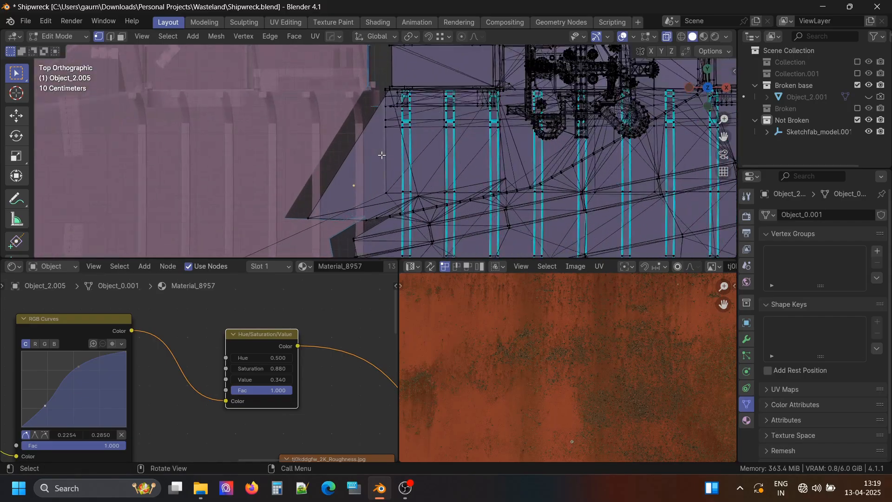
{"action": "middle_click_drag", "start_coordinate": [359, 129], "coordinate": [375, 93]}
{"action": "left_click_drag", "start_coordinate": [376, 86], "coordinate": [384, 174]}
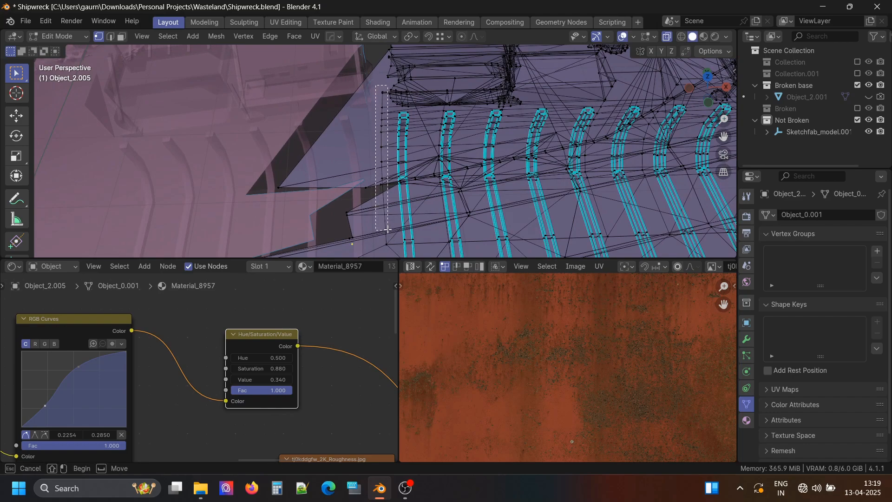
{"action": "left_click_drag", "start_coordinate": [388, 195], "coordinate": [388, 195]}
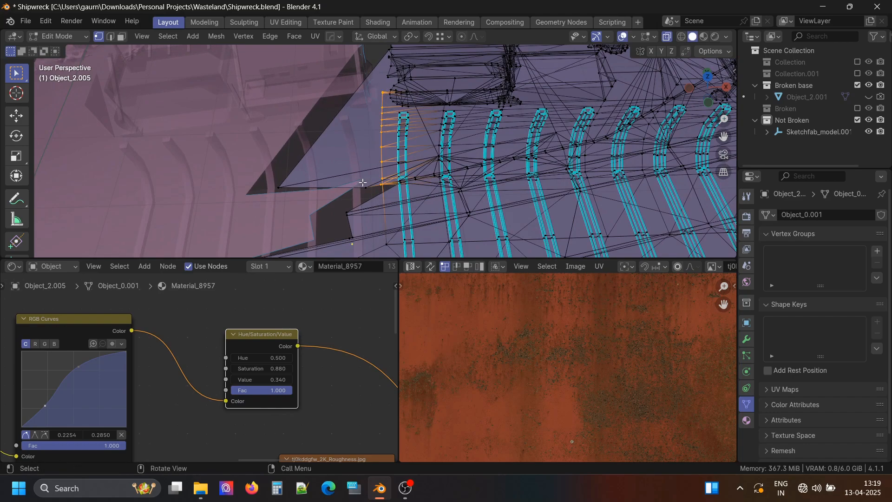
Extend the selection to the break-edge vertices between deck and hull and at the keel, and deselect the stray far-side deck vertices
{"action": "middle_click_drag", "start_coordinate": [388, 195], "coordinate": [396, 53]}
{"action": "left_click_drag", "start_coordinate": [377, 51], "coordinate": [341, 94]}
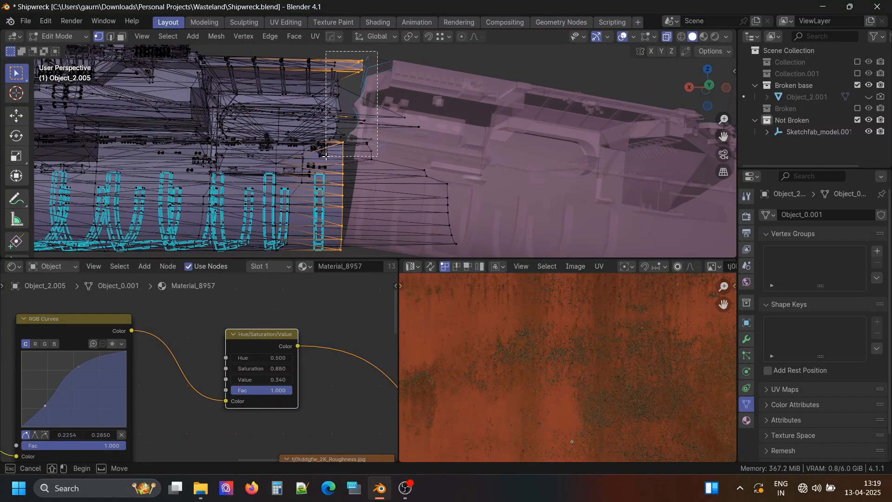
{"action": "left_click_drag", "start_coordinate": [325, 156], "coordinate": [326, 157]}
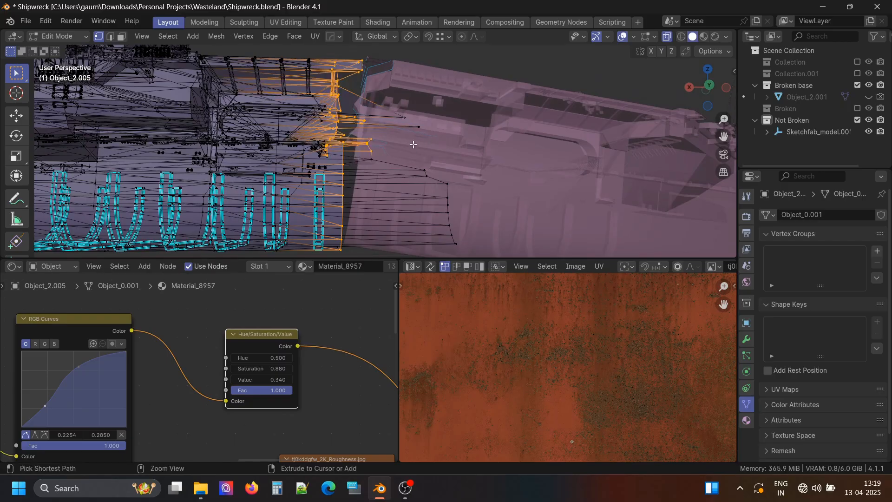
{"action": "middle_click_drag", "start_coordinate": [419, 148], "coordinate": [417, 181]}
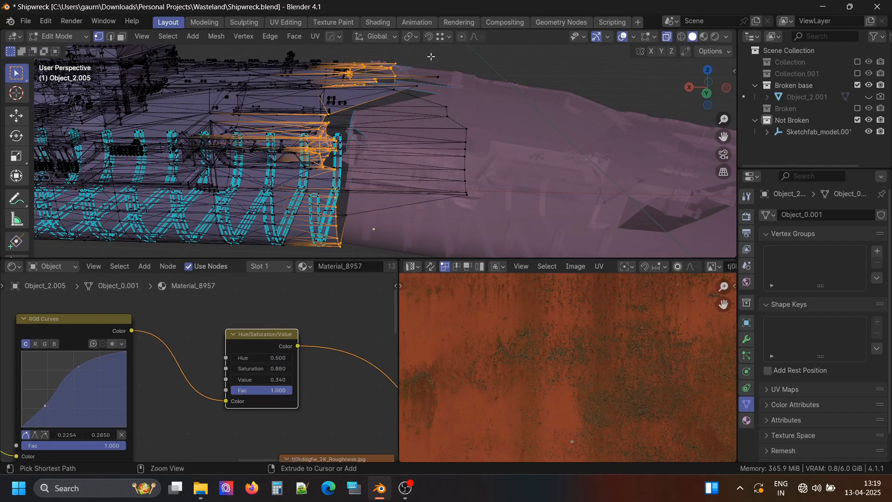
{"action": "left_click_drag", "start_coordinate": [435, 55], "coordinate": [305, 100], "text": "ctrl"}
{"action": "middle_click_drag", "start_coordinate": [435, 112], "coordinate": [420, 163]}
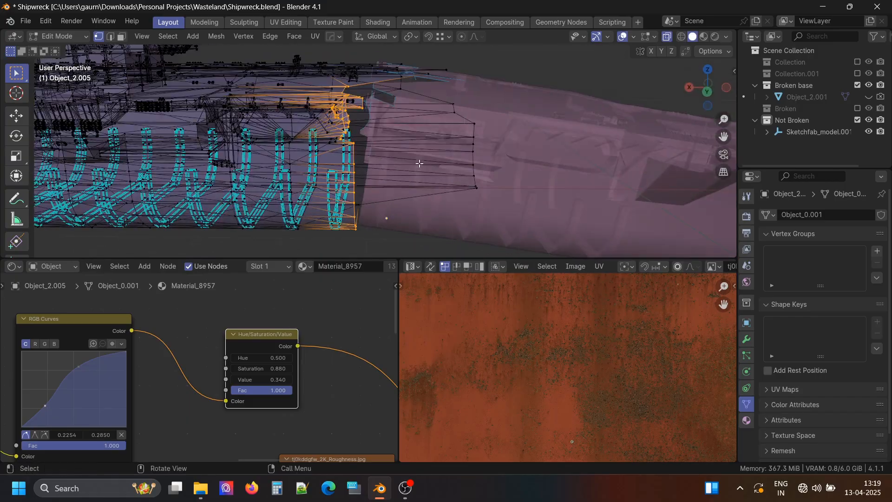
{"action": "left_click_drag", "start_coordinate": [386, 230], "coordinate": [356, 190]}
{"action": "middle_click_drag", "start_coordinate": [356, 189], "coordinate": [425, 177]}
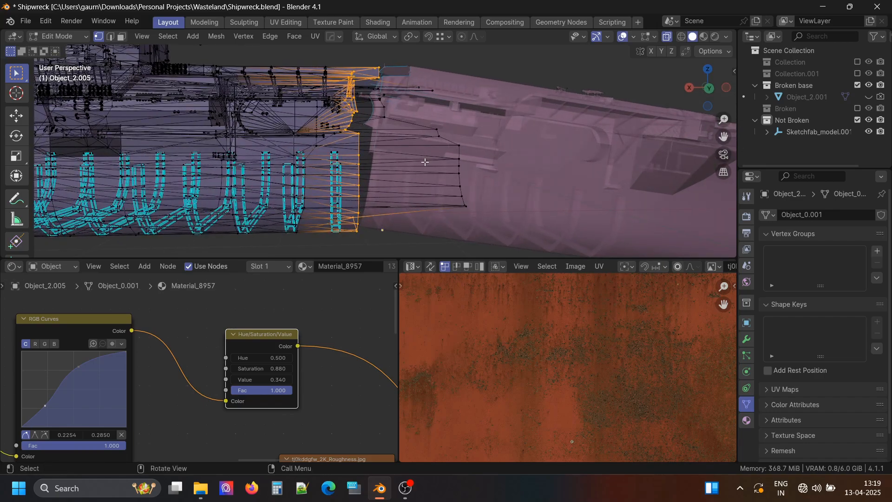
Extrude the selected break-edge vertices about -0.417 m along X to close the gap to the tilted ship half
{"action": "left_click", "coordinate": [709, 94]}
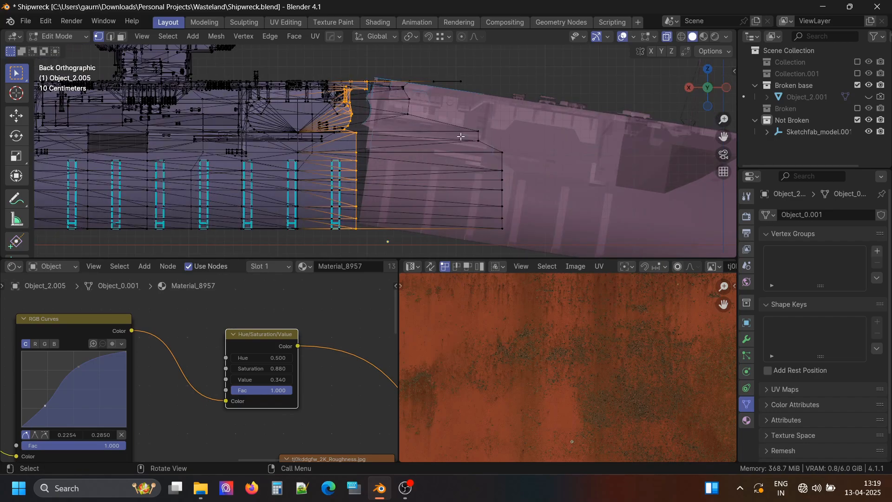
{"action": "key", "text": "e"}
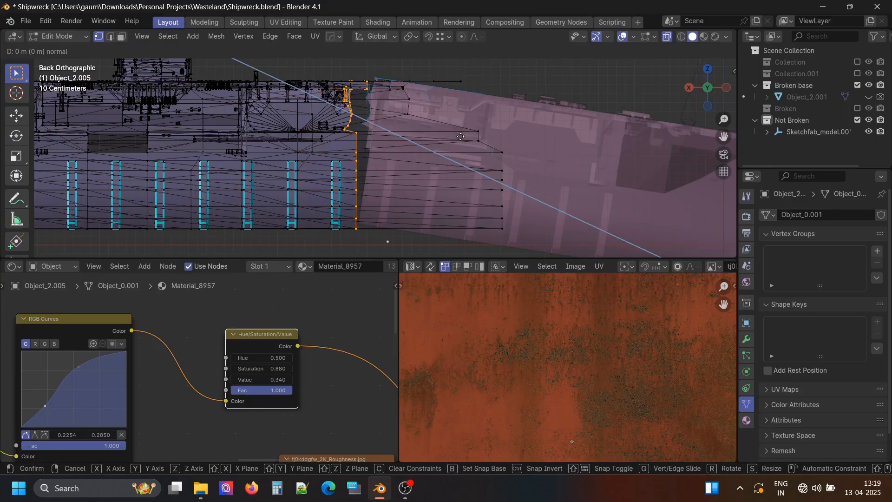
{"action": "key", "text": "x"}
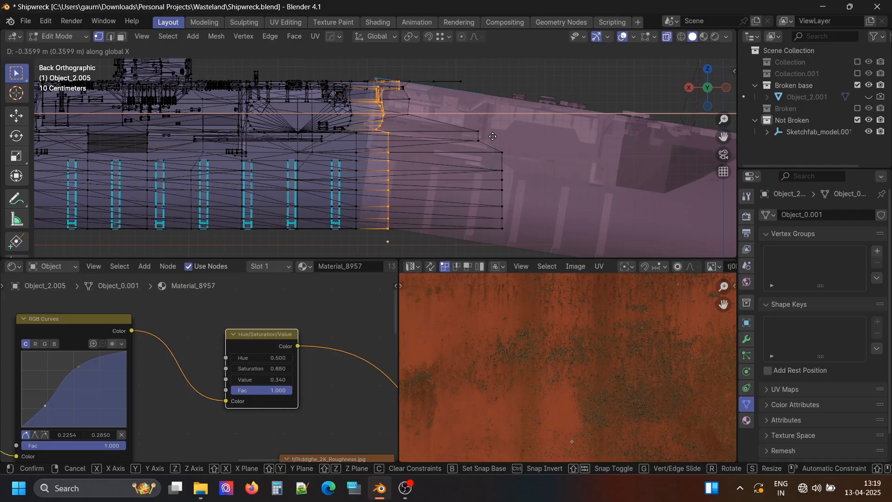
{"action": "left_click", "coordinate": [496, 137]}
{"action": "middle_click_drag", "start_coordinate": [404, 149], "coordinate": [440, 157]}
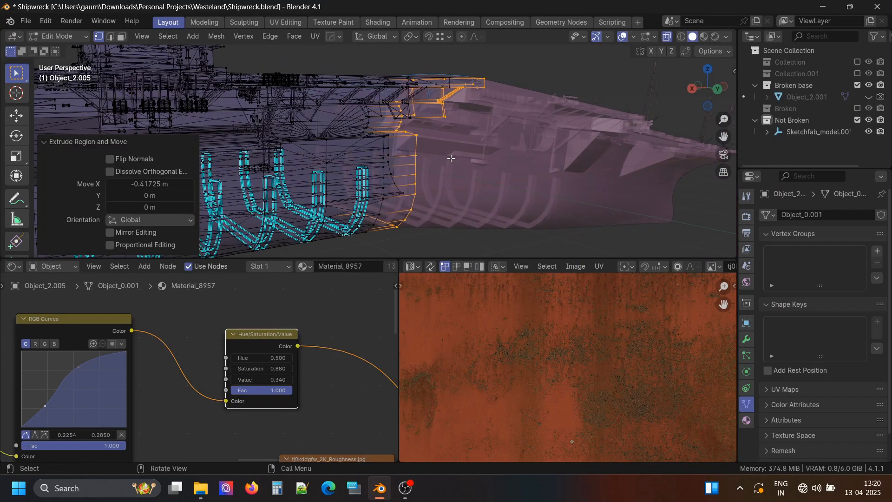
Return to Object Mode and join the extended hull half with the tilted ship half
{"action": "key", "text": "ctrl+Tab"}
{"action": "left_click", "coordinate": [459, 103]}
{"action": "left_click", "coordinate": [576, 77]}
{"action": "scroll", "coordinate": [473, 105], "scroll_direction": "down", "scroll_amount": 5}
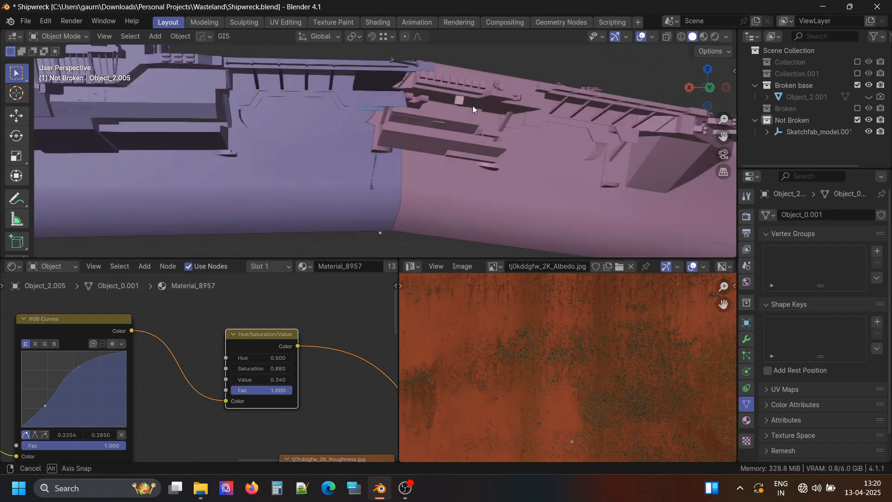
{"action": "left_click", "coordinate": [398, 179]}
{"action": "key", "text": "ctrl+j"}
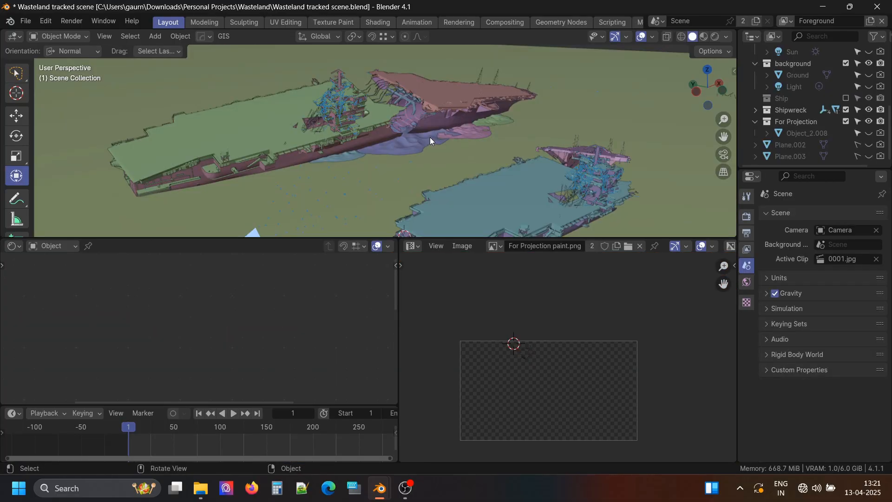
In the Wasteland tracked scene file, add a collection named "Projection Ship" and paste the copied ship model into it
{"action": "mouse_move", "coordinate": [430, 138]}
{"action": "middle_mouse_down"}
{"action": "mouse_move", "coordinate": [393, 122]}
{"action": "mouse_move", "coordinate": [423, 140]}
{"action": "mouse_move", "coordinate": [406, 118]}
{"action": "mouse_move", "coordinate": [393, 140]}
{"action": "mouse_move", "coordinate": [444, 136]}
{"action": "middle_mouse_up"}
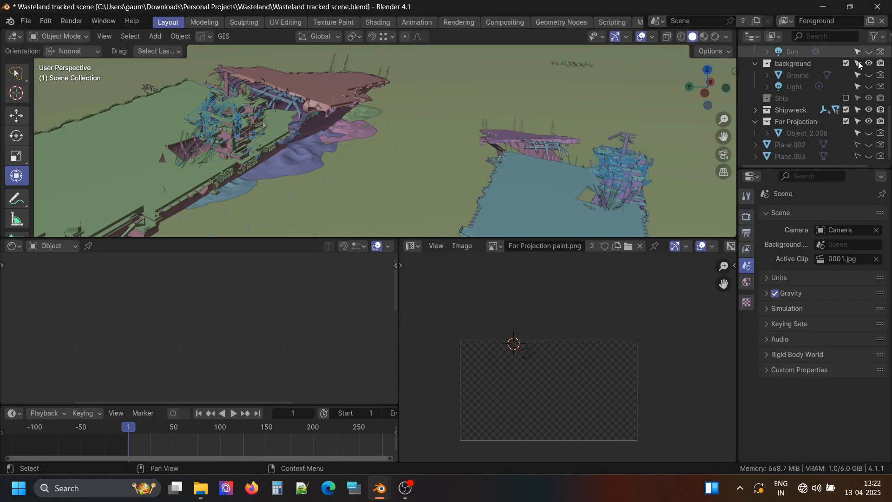
{"action": "double_click", "coordinate": [800, 136]}
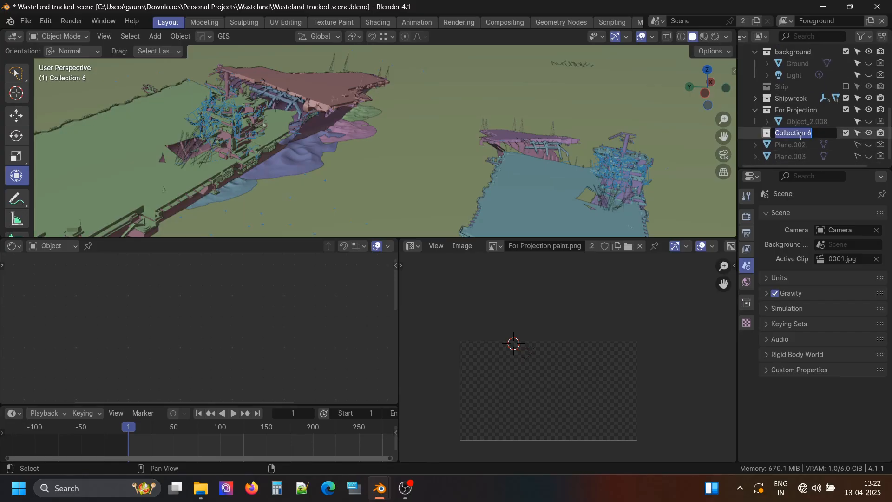
{"action": "type", "text": "Projection"}
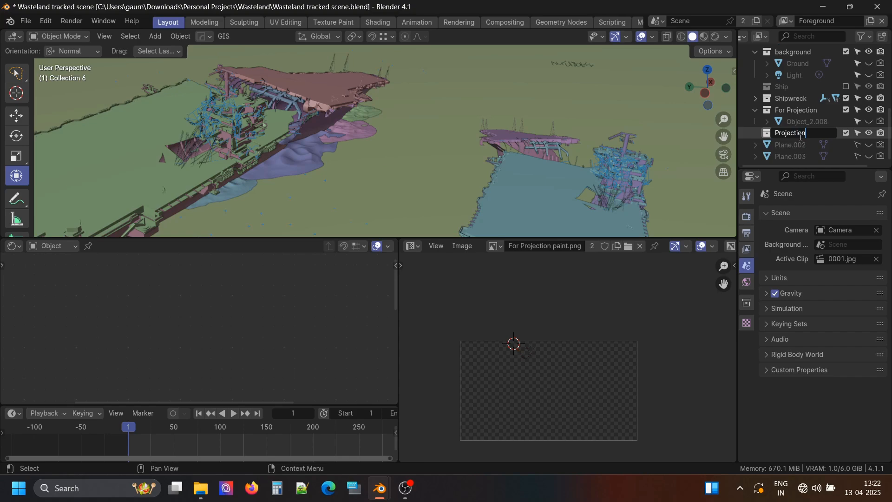
{"action": "type", "text": " Ship"}
{"action": "key", "text": "Return"}
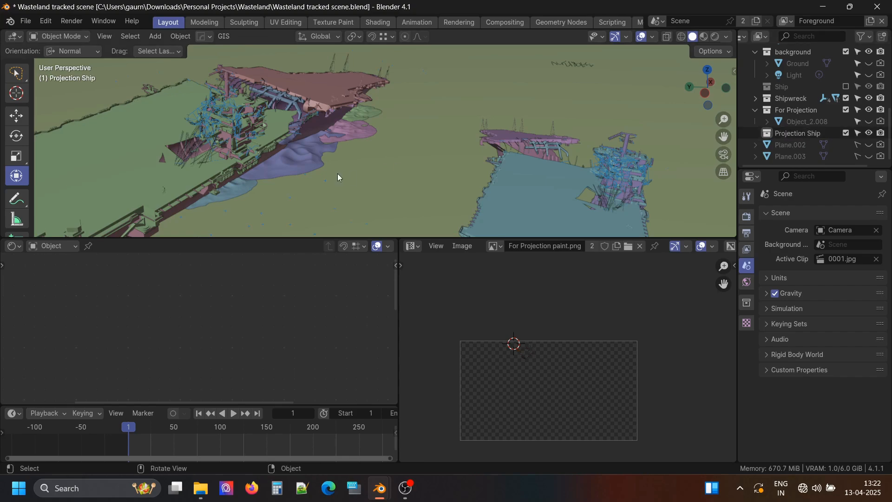
{"action": "key", "text": "ctrl+v"}
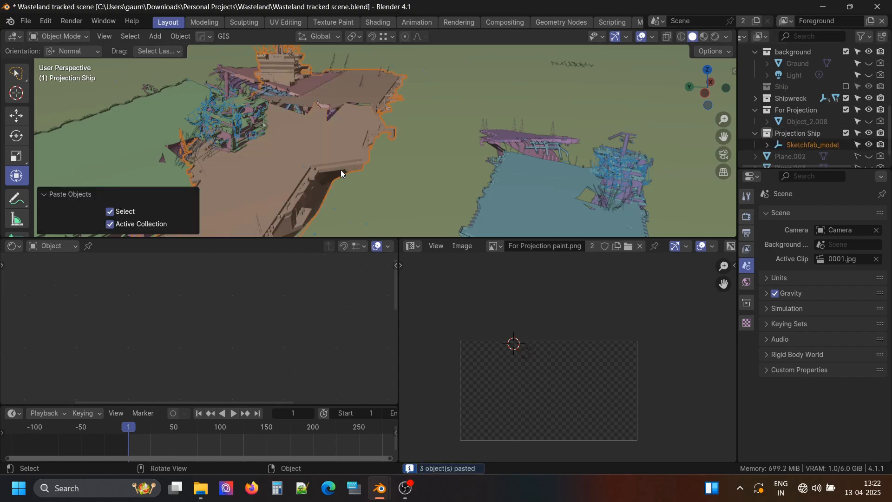
Select the pasted ship's parent empty and rotate the whole model to turn it towards the existing wreck
{"action": "left_click", "coordinate": [803, 147]}
{"action": "scroll", "coordinate": [375, 151], "scroll_direction": "down", "scroll_amount": 3}
{"action": "middle_click_drag", "start_coordinate": [375, 151], "coordinate": [339, 152]}
{"action": "key", "text": "r"}
{"action": "key", "text": "r"}
{"action": "key", "text": "z"}
{"action": "left_click", "coordinate": [523, 186]}
Clear the parent of the pasted ship mesh and delete the leftover empties from the Projection Ship collection
{"action": "mouse_move", "coordinate": [521, 204]}
{"action": "middle_mouse_down"}
{"action": "mouse_move", "coordinate": [538, 190]}
{"action": "mouse_move", "coordinate": [529, 219]}
{"action": "middle_mouse_up"}
{"action": "left_click", "coordinate": [526, 158]}
{"action": "key", "text": "KP_Decimal"}
{"action": "left_click", "coordinate": [812, 117]}
{"action": "key", "text": "r"}
{"action": "right_click", "coordinate": [543, 141]}
{"action": "left_click", "coordinate": [539, 144]}
{"action": "key", "text": "alt+p"}
{"action": "key", "text": "Delete"}
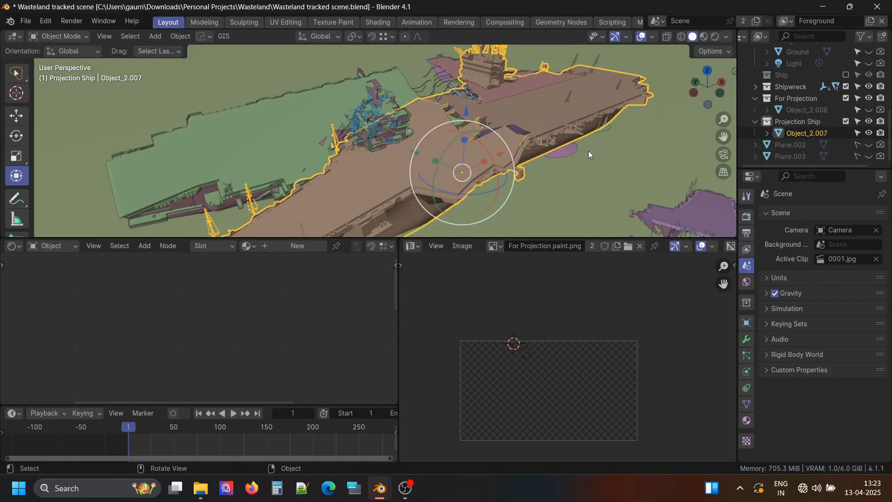
Rotate the ship mesh 180° about the Z axis
{"action": "key", "text": "r"}
{"action": "key", "text": "z"}
{"action": "key", "text": "1"}
{"action": "key", "text": "8"}
{"action": "key", "text": "0"}
{"action": "key", "text": "Return"}
In top view, move and rotate the ship mesh so its narrow end overlaps the original wreck
{"action": "left_click_drag", "start_coordinate": [535, 237], "coordinate": [534, 389]}
{"action": "middle_click_drag", "start_coordinate": [521, 233], "coordinate": [522, 267]}
{"action": "key", "text": "KP_7"}
{"action": "key", "text": "g"}
{"action": "left_click", "coordinate": [430, 174]}
{"action": "key", "text": "r"}
{"action": "left_click", "coordinate": [520, 223]}
{"action": "scroll", "coordinate": [553, 265], "scroll_direction": "up", "scroll_amount": 6}
{"action": "key", "text": "g"}
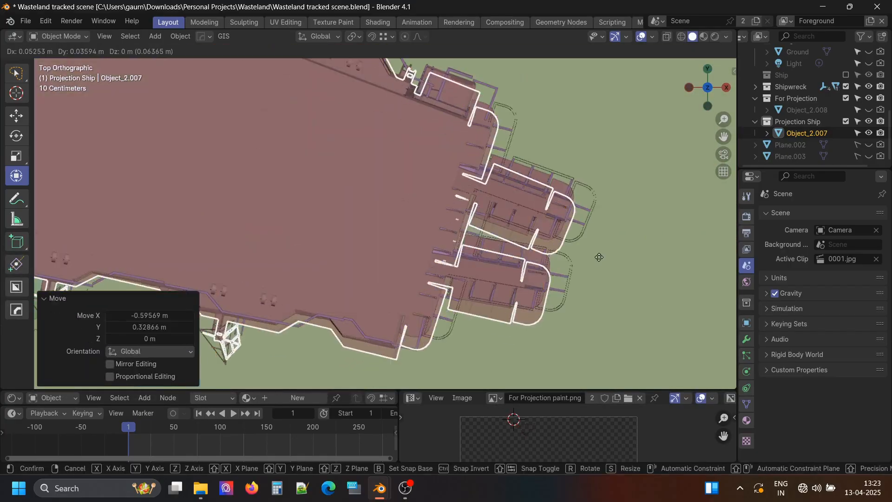
{"action": "left_click", "coordinate": [589, 251]}
Place the 3D cursor at the ship's narrow end, use it as pivot, and rotate the ship about 1.05° about Z
{"action": "key", "text": "r"}
{"action": "scroll", "coordinate": [608, 291], "scroll_direction": "down", "scroll_amount": 4}
{"action": "key", "text": "Tab"}
{"action": "left_click", "coordinate": [679, 331]}
{"action": "key", "text": "Tab"}
{"action": "left_click", "coordinate": [679, 267]}
{"action": "key", "text": "r"}
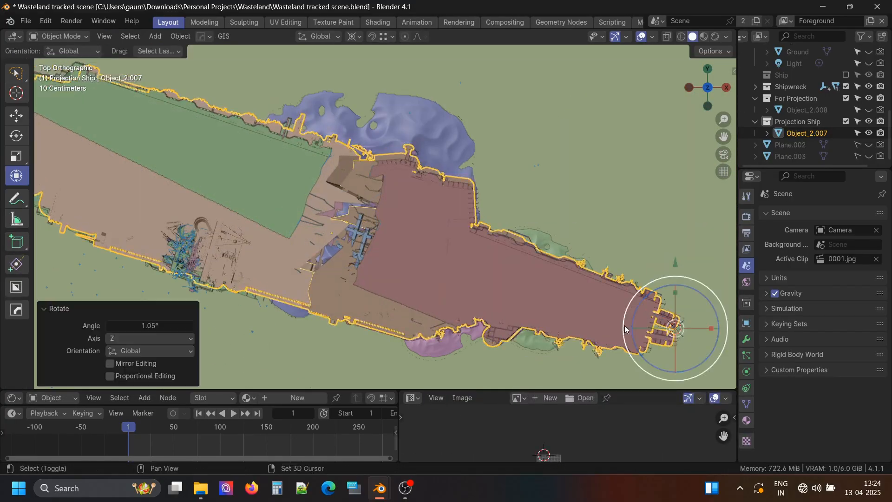
Refine the ship's rotation and scale around the 3D cursor, then tilt it about the X axis to follow the wreck's lean
{"action": "middle_click_drag", "start_coordinate": [139, 186], "coordinate": [380, 205], "text": "shift"}
{"action": "key", "text": "s"}
{"action": "key", "text": "r"}
{"action": "key", "text": "s"}
{"action": "left_click", "coordinate": [465, 362]}
{"action": "middle_click_drag", "start_coordinate": [464, 361], "coordinate": [530, 191]}
{"action": "left_click_drag", "start_coordinate": [492, 172], "coordinate": [492, 200]}
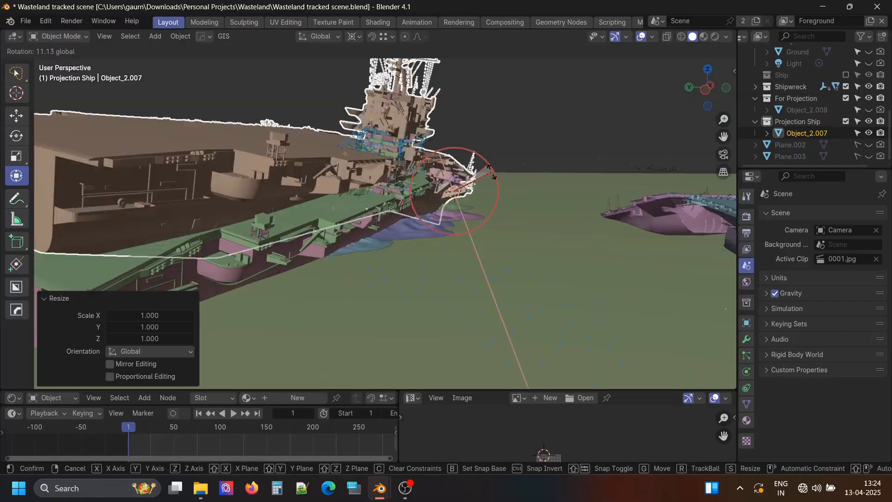
Change the pivot point and align the ship with the wreck in left view, shifting it and rotating it about Y
{"action": "left_click", "coordinate": [354, 36]}
{"action": "left_click_drag", "start_coordinate": [418, 223], "coordinate": [425, 241]}
{"action": "key", "text": "ctrl+KP_3"}
{"action": "left_click_drag", "start_coordinate": [367, 242], "coordinate": [372, 250]}
{"action": "mouse_move", "coordinate": [329, 203]}
{"action": "left_mouse_down"}
{"action": "mouse_move", "coordinate": [329, 223]}
{"action": "mouse_move", "coordinate": [330, 195]}
{"action": "left_mouse_up"}
{"action": "key", "text": "r"}
{"action": "key", "text": "y"}
{"action": "left_click", "coordinate": [334, 219]}
{"action": "left_click_drag", "start_coordinate": [265, 258], "coordinate": [252, 258]}
Switch the pivot point again, rotate the ship about Z, and rescale it to match the wreck's length
{"action": "middle_click_drag", "start_coordinate": [252, 258], "coordinate": [354, 186]}
{"action": "left_click", "coordinate": [353, 37]}
{"action": "left_click", "coordinate": [361, 68]}
{"action": "key", "text": "r"}
{"action": "key", "text": "z"}
{"action": "middle_click_drag", "start_coordinate": [462, 132], "coordinate": [465, 279]}
{"action": "key", "text": "s"}
{"action": "left_click", "coordinate": [165, 225]}
In left view, change the pivot point, rotate the ship about -1.64°, and shift it along Z onto the wreck
{"action": "key", "text": "ctrl+KP_3"}
{"action": "left_click", "coordinate": [354, 36]}
{"action": "left_click", "coordinate": [381, 98]}
{"action": "key", "text": "r"}
{"action": "left_click", "coordinate": [605, 187]}
{"action": "key", "text": "g"}
{"action": "key", "text": "z"}
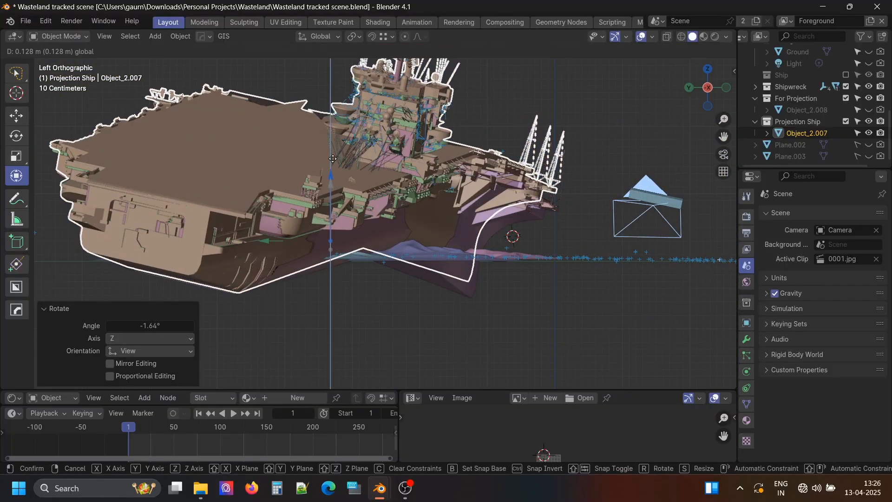
{"action": "left_click", "coordinate": [583, 200]}
Fine-tune the ship's tilt and its height along Z until its hull and deck coincide with the wreck
{"action": "key", "text": "r"}
{"action": "left_click", "coordinate": [581, 205]}
{"action": "key", "text": "g"}
{"action": "key", "text": "z"}
{"action": "left_click", "coordinate": [565, 221]}
{"action": "middle_click_drag", "start_coordinate": [506, 232], "coordinate": [510, 206]}
{"action": "key", "text": "r"}
{"action": "left_click", "coordinate": [553, 209]}
In top view, move the ship about 0.098 m along X and -0.042 m along Y onto the wreck
{"action": "key", "text": "KP_7"}
{"action": "scroll", "coordinate": [511, 267], "scroll_direction": "up", "scroll_amount": 5}
{"action": "key", "text": "g"}
{"action": "left_click", "coordinate": [509, 260]}
{"action": "scroll", "coordinate": [507, 257], "scroll_direction": "down", "scroll_amount": 5}
{"action": "middle_click_drag", "start_coordinate": [506, 255], "coordinate": [408, 202]}
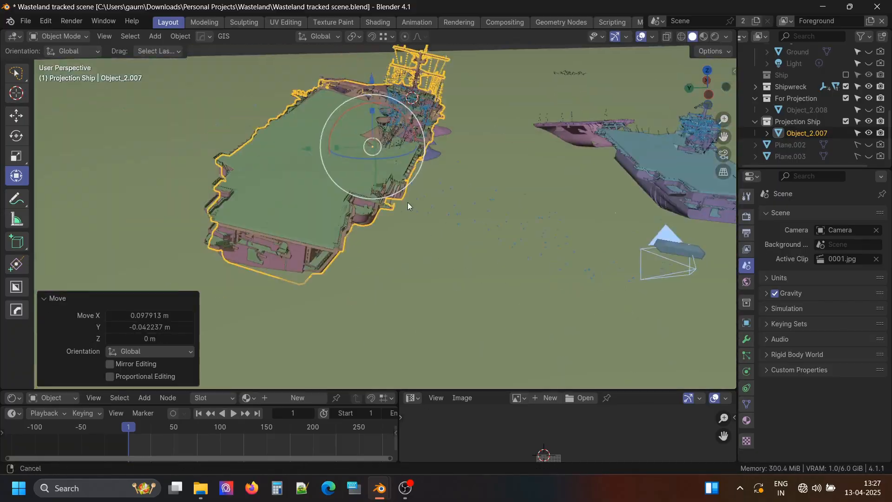
In left view, nudge the ship vertically and sideways and adjust its scale to match the wreck's outline
{"action": "key", "text": "ctrl+KP_3"}
{"action": "left_click_drag", "start_coordinate": [372, 186], "coordinate": [373, 186]}
{"action": "left_click_drag", "start_coordinate": [306, 251], "coordinate": [300, 251]}
{"action": "key", "text": "s"}
{"action": "left_click", "coordinate": [383, 322]}
Correct the ship's height and rotation in left view, and shift it about -0.018 m along Y
{"action": "left_click_drag", "start_coordinate": [366, 185], "coordinate": [367, 182]}
{"action": "scroll", "coordinate": [571, 233], "scroll_direction": "up", "scroll_amount": 4}
{"action": "key", "text": "r"}
{"action": "left_click", "coordinate": [660, 212]}
{"action": "scroll", "coordinate": [604, 212], "scroll_direction": "down", "scroll_amount": 4}
{"action": "left_click_drag", "start_coordinate": [284, 237], "coordinate": [288, 237]}
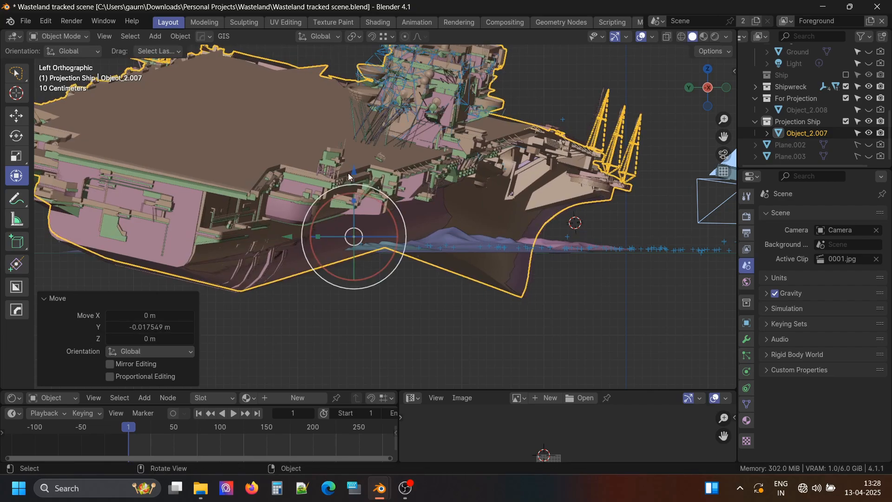
Assign the existing For Projection material to Object_2.007 and show the camera view in rendered shading
{"action": "left_click", "coordinate": [821, 133]}
{"action": "left_click", "coordinate": [746, 420]}
{"action": "left_click", "coordinate": [767, 263]}
{"action": "key", "text": "KP_0"}
{"action": "left_click", "coordinate": [715, 36]}
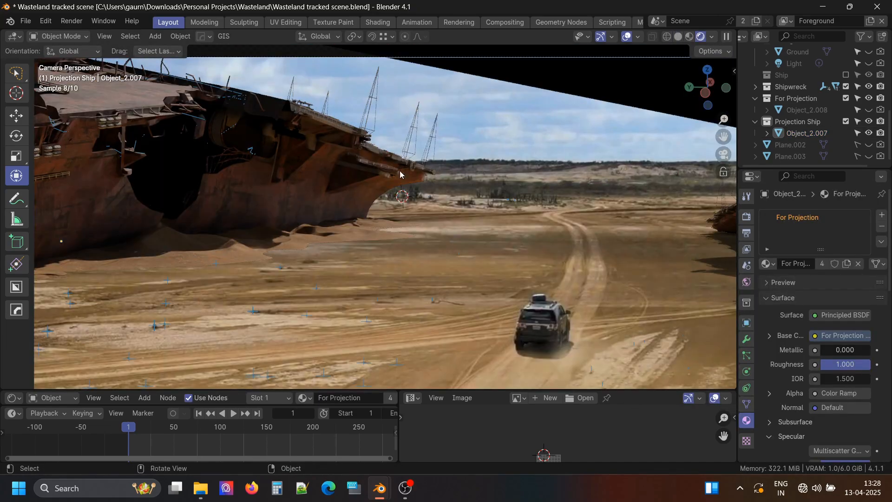
Unwrap all of the projection ship's geometry with Project from View through the camera, and return to Object Mode
{"action": "middle_click_drag", "start_coordinate": [361, 182], "coordinate": [509, 179], "text": "shift"}
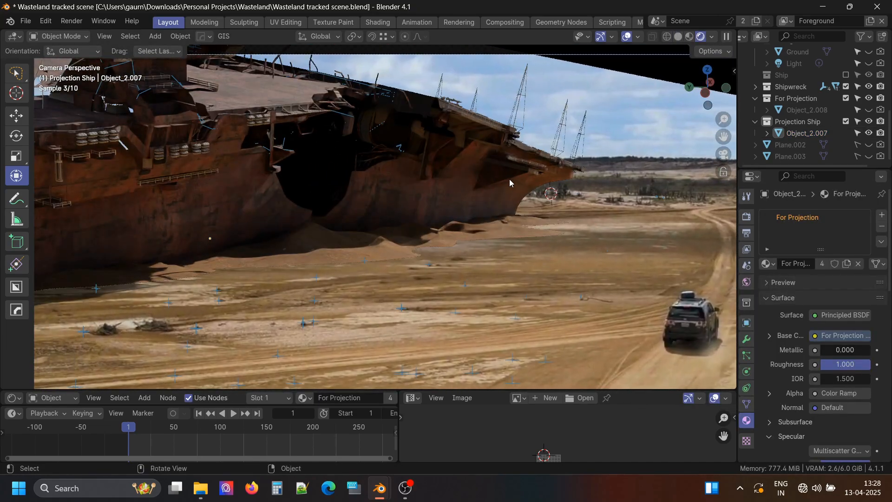
{"action": "left_click", "coordinate": [440, 212]}
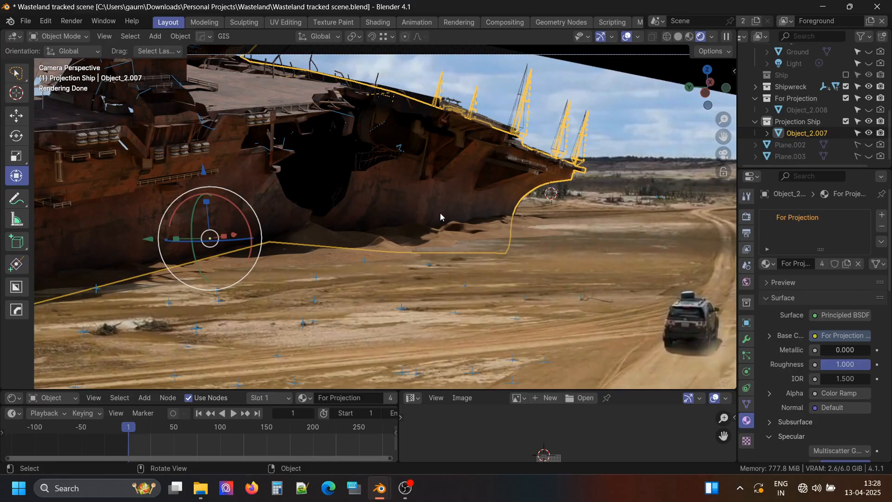
{"action": "key", "text": "ctrl+Tab"}
{"action": "left_click", "coordinate": [441, 179]}
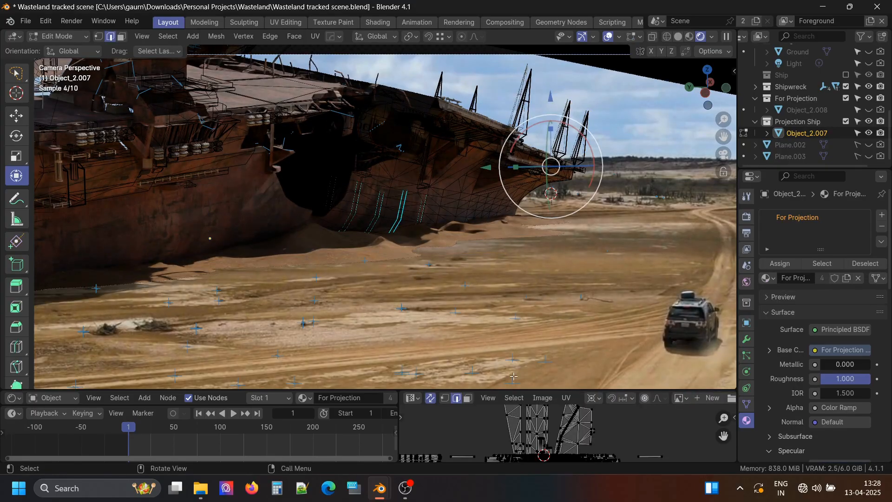
{"action": "key", "text": "a"}
{"action": "key", "text": "u"}
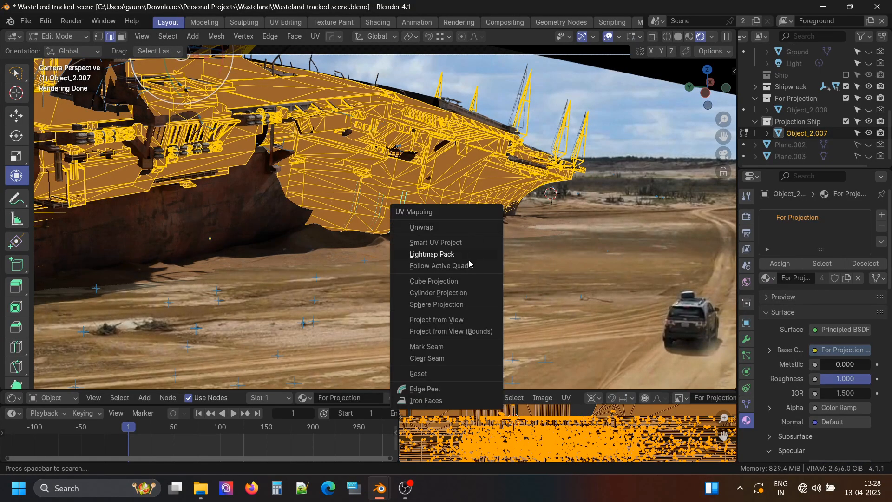
{"action": "left_click", "coordinate": [446, 319]}
{"action": "key", "text": "ctrl+Tab"}
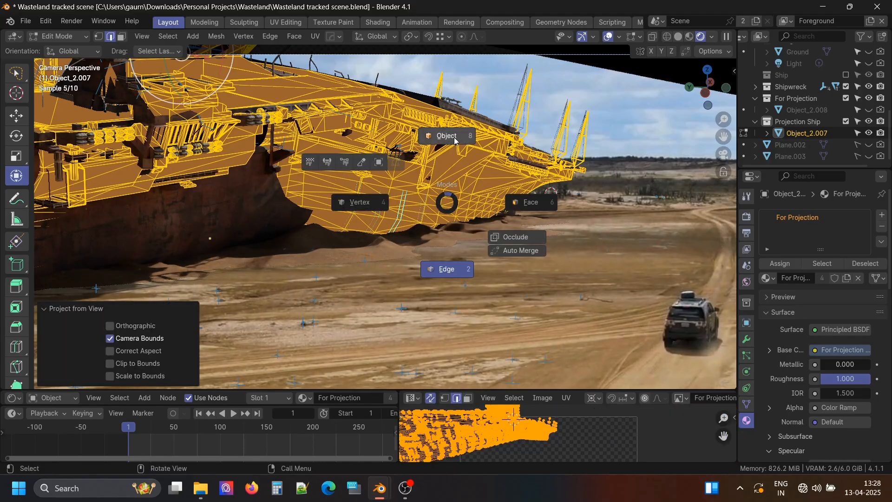
{"action": "left_click", "coordinate": [453, 135]}
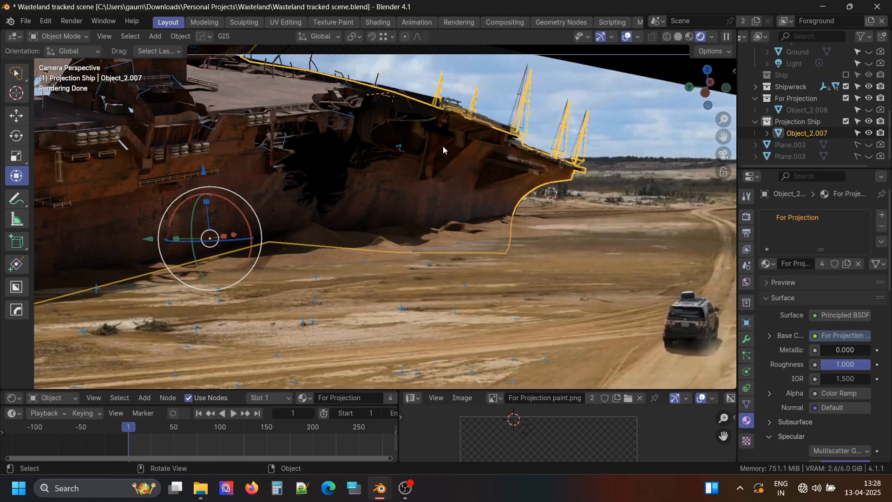
{"action": "scroll", "coordinate": [320, 166], "scroll_direction": "up", "scroll_amount": 10}
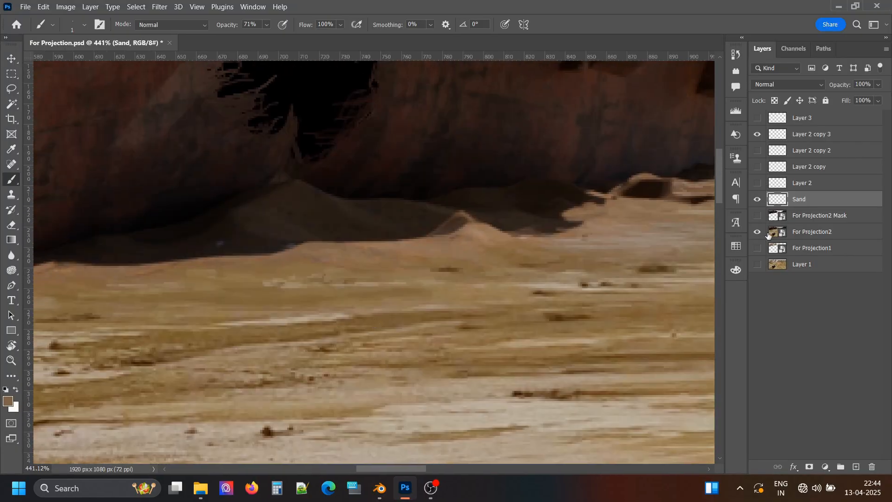
Switch to For Projection.psd in Photoshop and prepare a dark, 27% opacity brush on a new layer above Sand
{"action": "left_click_drag", "start_coordinate": [486, 216], "coordinate": [506, 277]}
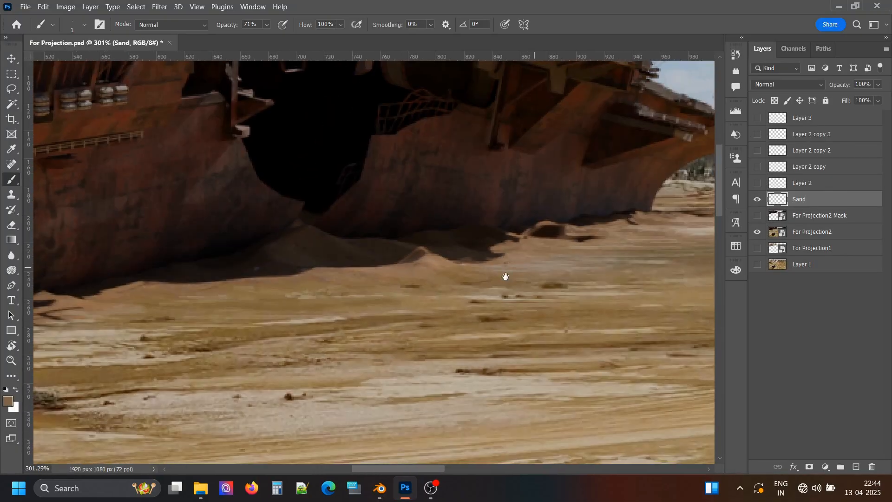
{"action": "scroll", "coordinate": [314, 275], "scroll_direction": "up", "scroll_amount": 5, "text": "alt"}
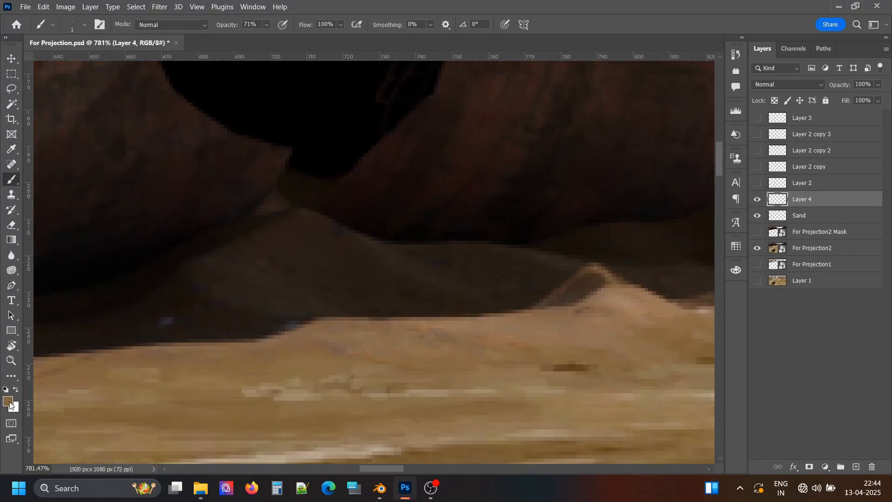
{"action": "left_click", "coordinate": [10, 406]}
{"action": "key", "text": "Return"}
{"action": "key", "text": "2"}
{"action": "key", "text": "5"}
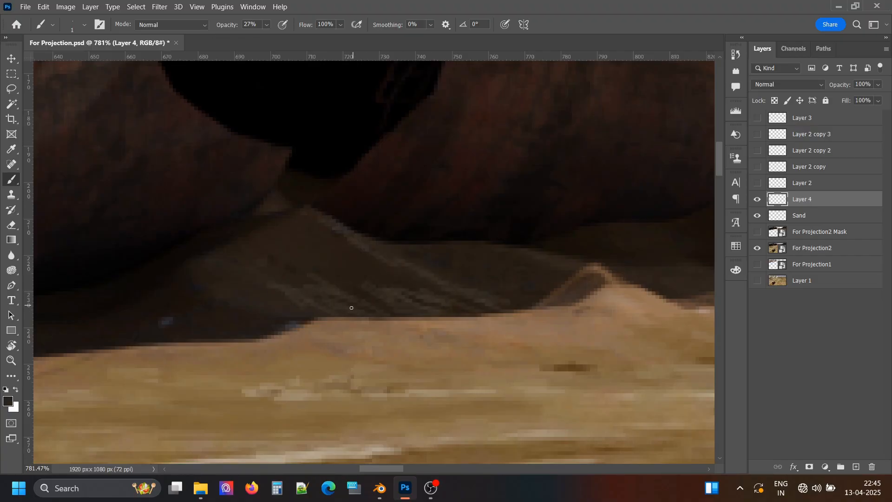
Sample sand colours and paint faint streaks on the shadowed dune below the hull break, lowering brush opacity to 20%
{"action": "left_click", "coordinate": [333, 267], "text": "alt"}
{"action": "scroll", "coordinate": [295, 294], "scroll_direction": "down", "scroll_amount": 5, "text": "alt"}
{"action": "left_click", "coordinate": [395, 297], "text": "alt"}
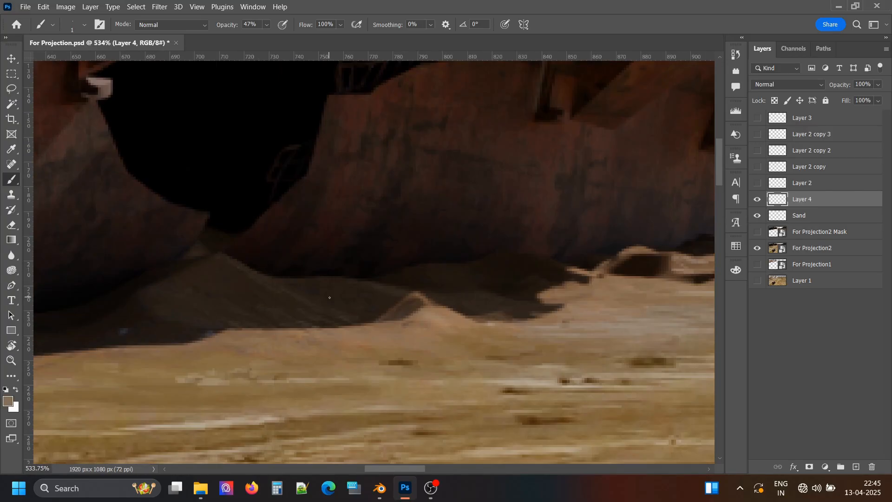
{"action": "scroll", "coordinate": [236, 279], "scroll_direction": "up", "scroll_amount": 6, "text": "alt"}
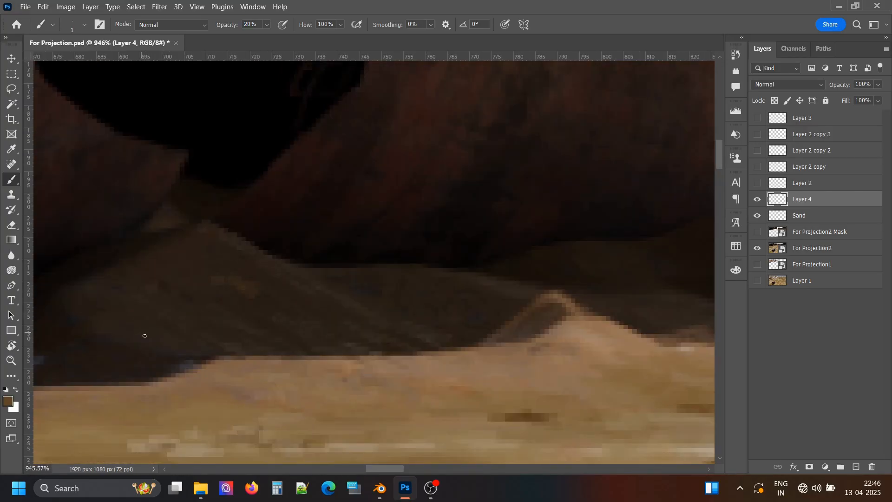
{"action": "scroll", "coordinate": [186, 336], "scroll_direction": "down", "scroll_amount": 3, "text": "alt"}
{"action": "scroll", "coordinate": [214, 325], "scroll_direction": "up", "scroll_amount": 4, "text": "alt"}
{"action": "key", "text": "n"}
{"action": "key", "text": "Escape"}
{"action": "left_click_drag", "start_coordinate": [287, 328], "coordinate": [310, 342]}
{"action": "scroll", "coordinate": [353, 365], "scroll_direction": "down", "scroll_amount": 8, "text": "alt"}
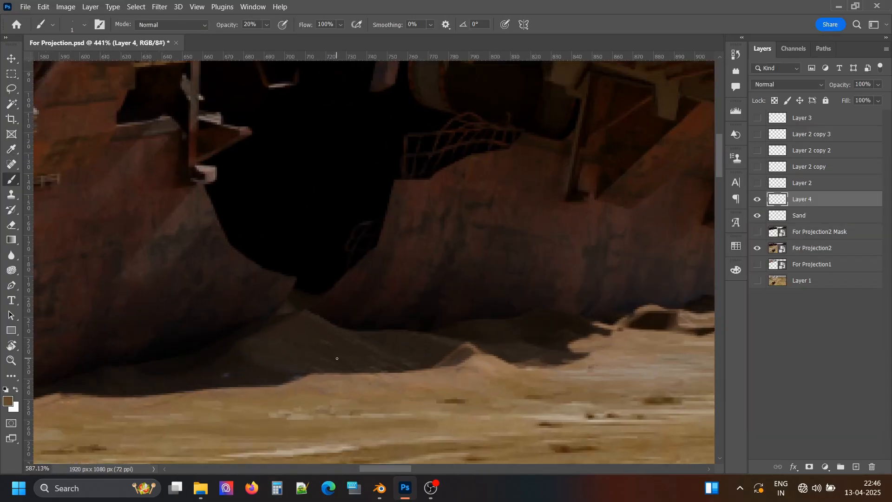
Paint dark sand detail at 20% opacity into the shadow along the base of the longer hull section
{"action": "scroll", "coordinate": [279, 367], "scroll_direction": "up", "scroll_amount": 4, "text": "alt"}
{"action": "scroll", "coordinate": [217, 369], "scroll_direction": "down", "scroll_amount": 2, "text": "alt"}
{"action": "scroll", "coordinate": [436, 356], "scroll_direction": "down", "scroll_amount": 3, "text": "alt"}
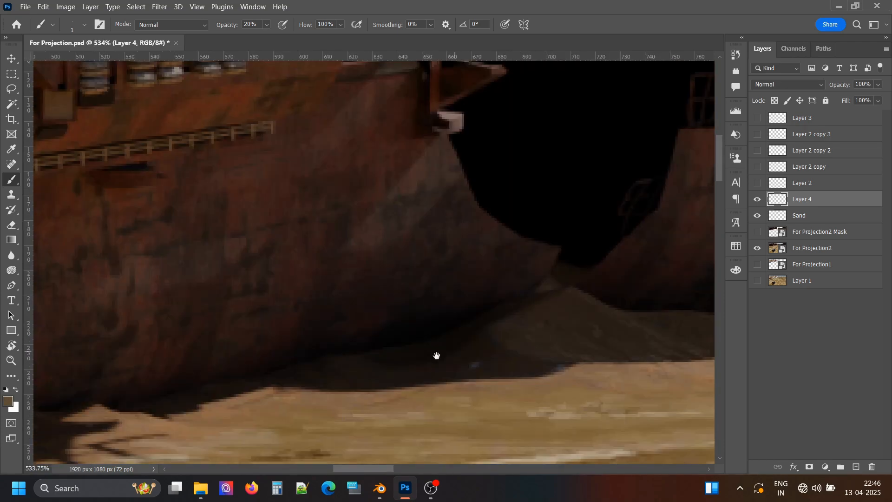
{"action": "scroll", "coordinate": [179, 398], "scroll_direction": "up", "scroll_amount": 6, "text": "alt"}
{"action": "left_click_drag", "start_coordinate": [497, 339], "coordinate": [245, 360]}
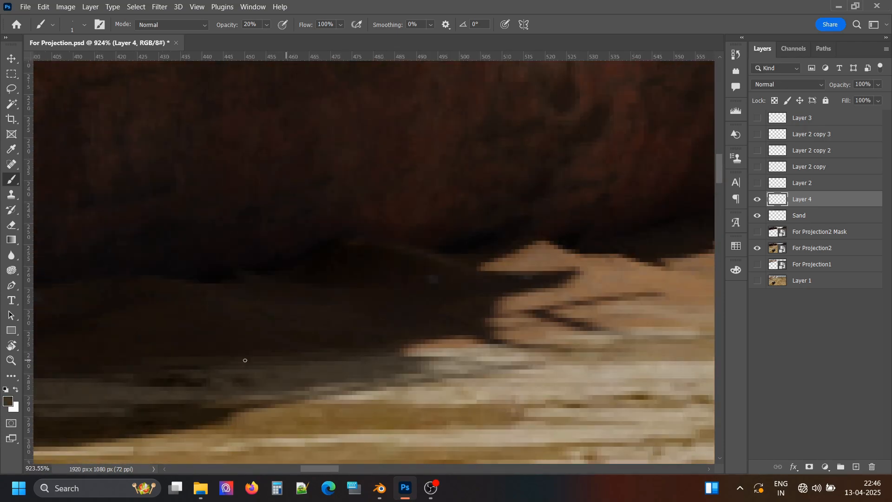
{"action": "scroll", "coordinate": [195, 358], "scroll_direction": "down", "scroll_amount": 4, "text": "alt"}
{"action": "scroll", "coordinate": [479, 371], "scroll_direction": "up", "scroll_amount": 5, "text": "alt"}
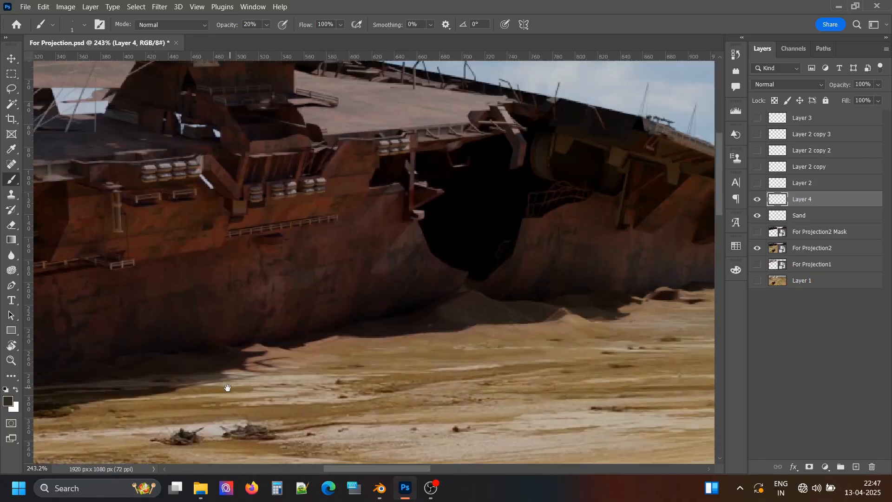
{"action": "scroll", "coordinate": [242, 353], "scroll_direction": "up", "scroll_amount": 2, "text": "alt"}
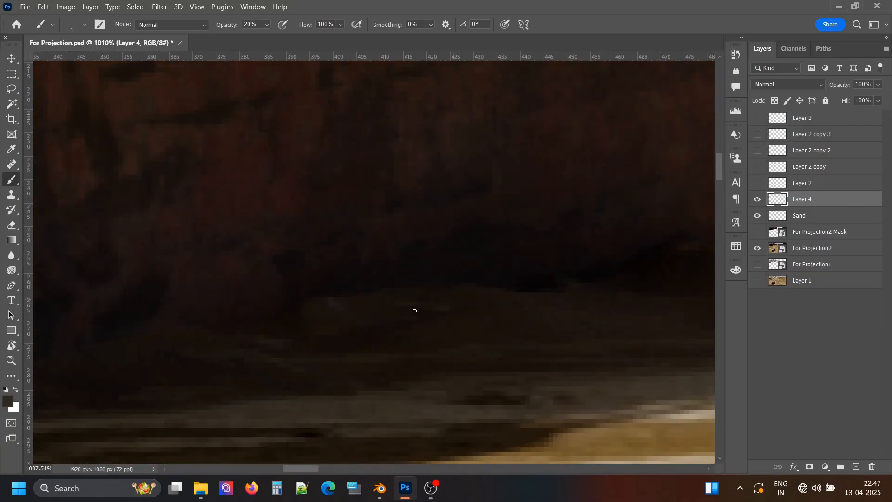
{"action": "scroll", "coordinate": [409, 313], "scroll_direction": "down", "scroll_amount": 8, "text": "alt"}
{"action": "scroll", "coordinate": [356, 323], "scroll_direction": "up", "scroll_amount": 8, "text": "alt"}
{"action": "scroll", "coordinate": [349, 316], "scroll_direction": "down", "scroll_amount": 10, "text": "alt"}
Hide the For Projection2 layer, duplicate the Layer 4 and Sand layers together, and lower the copies' fill to 55%
{"action": "left_click", "coordinate": [757, 248]}
{"action": "scroll", "coordinate": [368, 308], "scroll_direction": "down", "scroll_amount": 4, "text": "alt"}
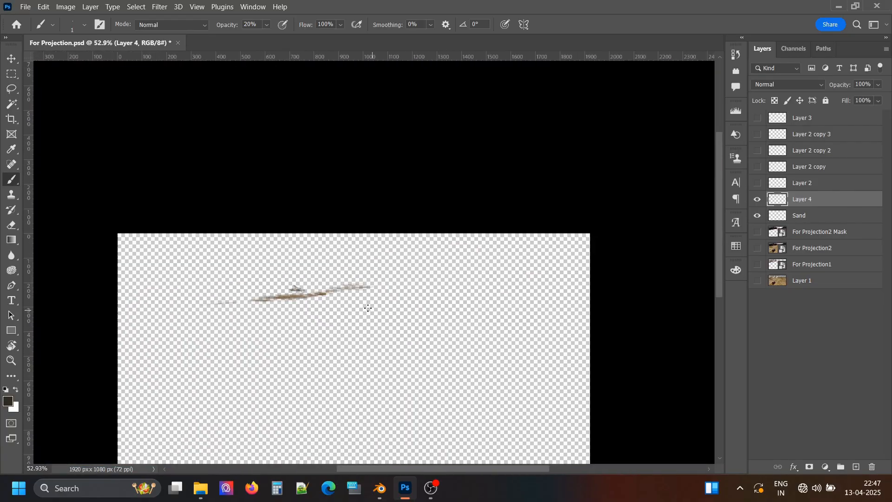
{"action": "scroll", "coordinate": [302, 296], "scroll_direction": "up", "scroll_amount": 16, "text": "alt"}
{"action": "left_click", "coordinate": [815, 216], "text": "shift"}
{"action": "key", "text": "ctrl+j"}
{"action": "left_click_drag", "start_coordinate": [847, 101], "coordinate": [824, 105]}
{"action": "scroll", "coordinate": [353, 278], "scroll_direction": "down", "scroll_amount": 15, "text": "alt"}
Save a copy of the isolated sand layers as a PNG named "Sand P" with the large file size option
{"action": "left_click_drag", "start_coordinate": [409, 351], "coordinate": [407, 261]}
{"action": "key", "text": "ctrl+alt+s"}
{"action": "type", "text": "Sand P"}
{"action": "key", "text": "Return"}
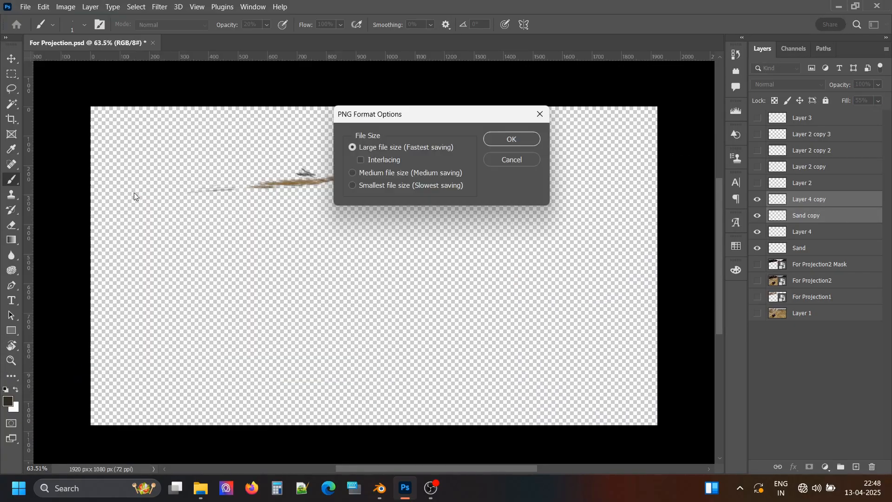
{"action": "key", "text": "Return"}
Switch to Blender, create a new material for the Projection Terrain object, and enlarge the shader editor around its nodes
{"action": "left_click", "coordinate": [380, 492]}
{"action": "left_click", "coordinate": [342, 398]}
{"action": "left_click_drag", "start_coordinate": [328, 407], "coordinate": [326, 435]}
{"action": "left_click_drag", "start_coordinate": [321, 389], "coordinate": [300, 257]}
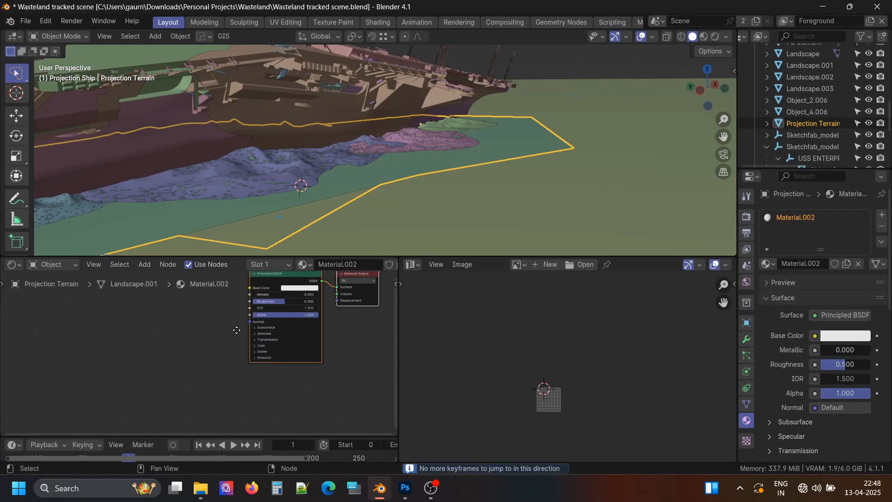
{"action": "middle_click_drag", "start_coordinate": [237, 331], "coordinate": [209, 370]}
{"action": "left_click", "coordinate": [239, 319]}
{"action": "left_click_drag", "start_coordinate": [177, 437], "coordinate": [175, 416]}
{"action": "middle_click_drag", "start_coordinate": [172, 365], "coordinate": [151, 373]}
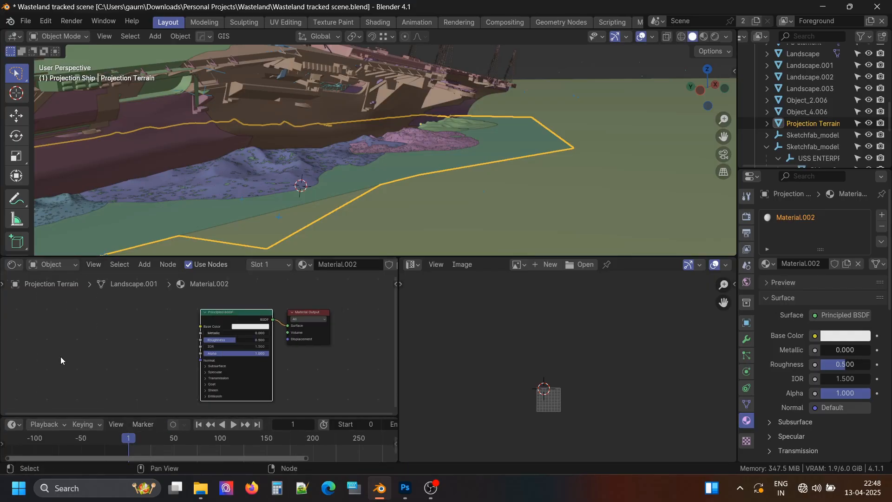
Look through the camera and load Sand Projection Left.png as the terrain material's base color with texture coordinate and mapping nodes
{"action": "key", "text": "KP_0"}
{"action": "mouse_move", "coordinate": [130, 439]}
{"action": "left_mouse_down"}
{"action": "mouse_move", "coordinate": [238, 445]}
{"action": "mouse_move", "coordinate": [129, 445]}
{"action": "left_mouse_up"}
{"action": "key", "text": "ctrl+shift+t"}
{"action": "left_click", "coordinate": [695, 379]}
{"action": "key", "text": "ctrl+t"}
{"action": "left_click", "coordinate": [169, 347]}
{"action": "left_click", "coordinate": [496, 256]}
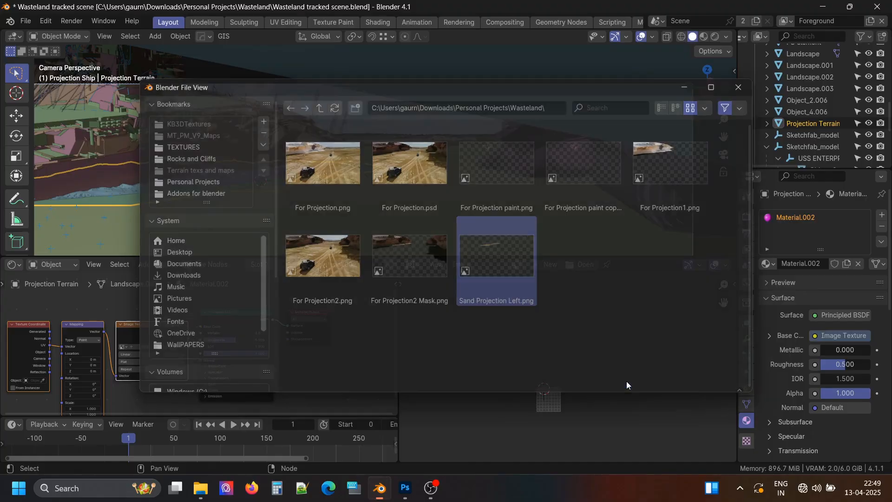
{"action": "left_click", "coordinate": [633, 380]}
Unwrap the entire Projection Terrain mesh by projecting its UVs from the camera view
{"action": "key", "text": "Tab"}
{"action": "key", "text": "a"}
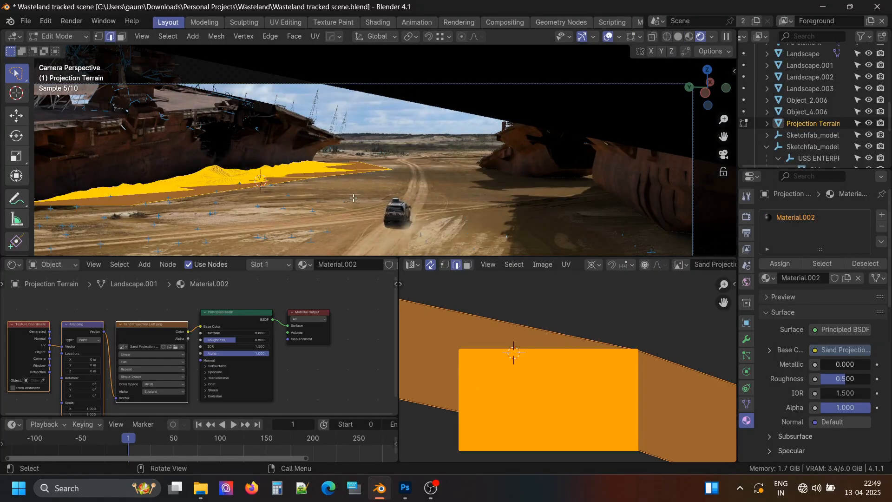
{"action": "key", "text": "u"}
{"action": "left_click", "coordinate": [309, 303]}
{"action": "key", "text": "Tab"}
Set the terrain shader's roughness to 1.000 and raise its specular IOR level to about 0.787
{"action": "left_click", "coordinate": [329, 127]}
{"action": "left_click", "coordinate": [260, 297]}
{"action": "scroll", "coordinate": [226, 332], "scroll_direction": "up", "scroll_amount": 6}
{"action": "left_click_drag", "start_coordinate": [233, 346], "coordinate": [320, 343]}
{"action": "middle_click_drag", "start_coordinate": [320, 322], "coordinate": [316, 259]}
{"action": "left_click", "coordinate": [202, 339]}
{"action": "left_click_drag", "start_coordinate": [233, 364], "coordinate": [270, 365]}
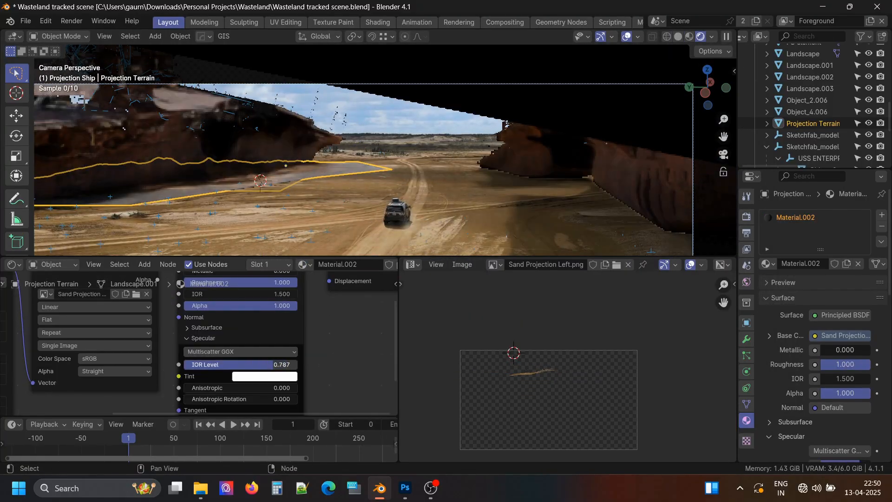
Lower the terrain shader's specular IOR level to 0.605 and link the sand image's Alpha output to the shader's Alpha input
{"action": "left_click", "coordinate": [341, 117]}
{"action": "scroll", "coordinate": [298, 170], "scroll_direction": "up", "scroll_amount": 9}
{"action": "middle_click_drag", "start_coordinate": [267, 313], "coordinate": [292, 322]}
{"action": "left_click_drag", "start_coordinate": [275, 373], "coordinate": [223, 373]}
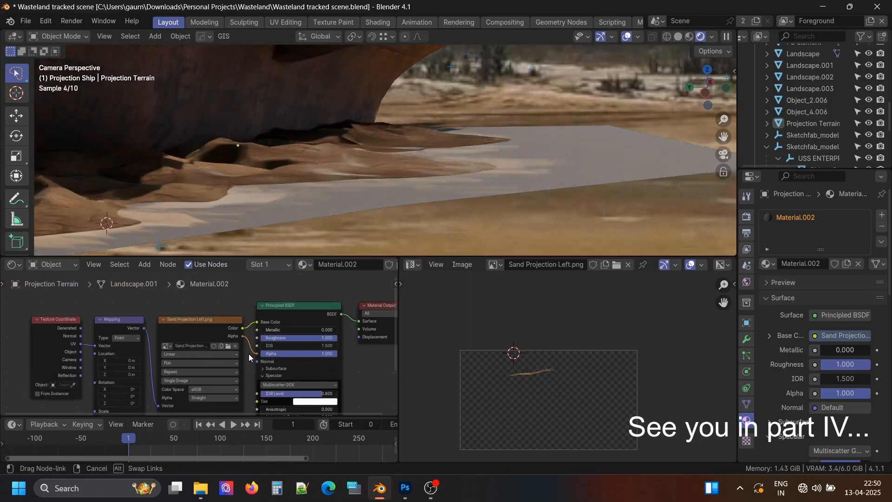
Save the Blender scene and switch to Photoshop
{"action": "key", "text": "ctrl+s"}
{"action": "key", "text": "alt+Tab"}
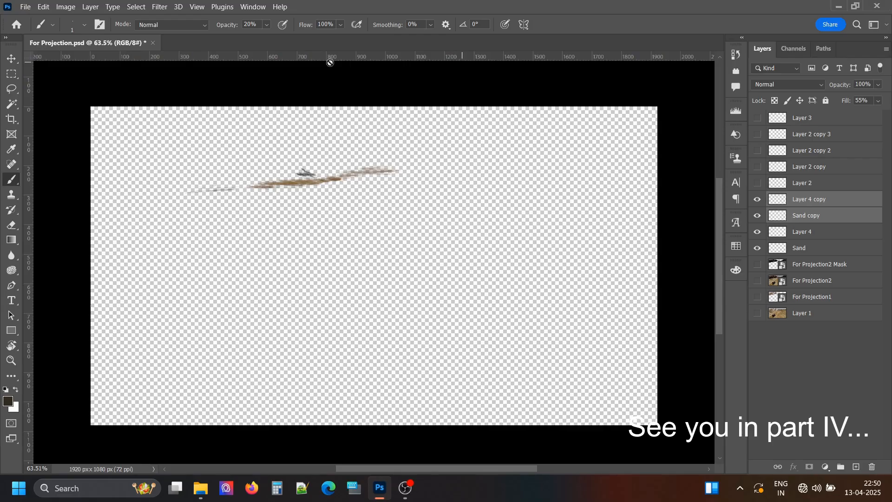